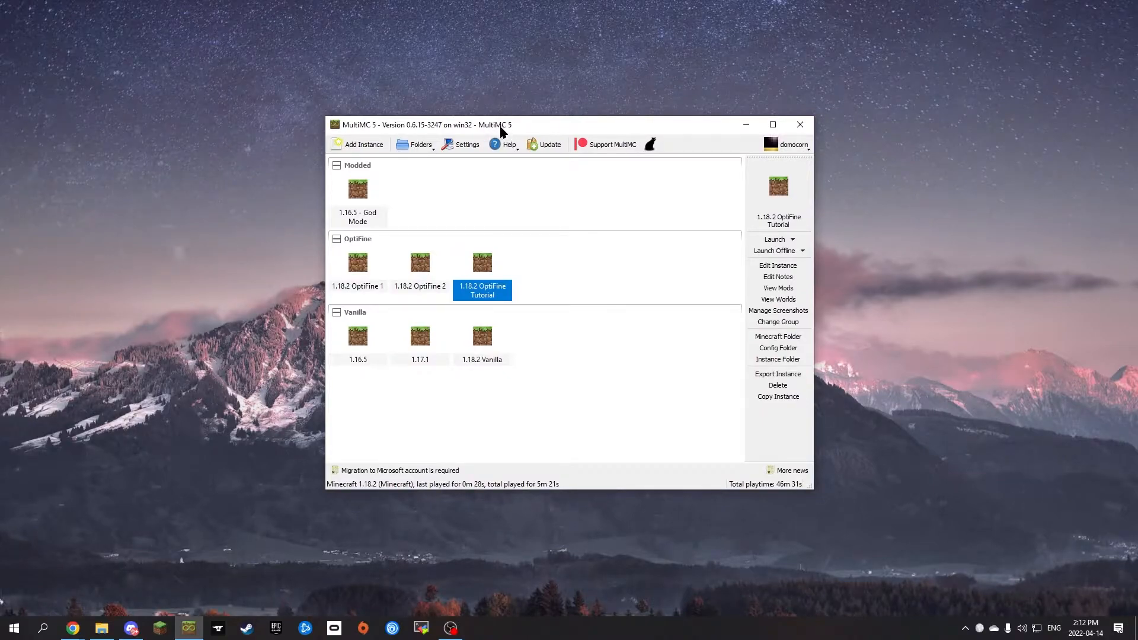
Step: Move the MultiMC window aside to clear the desktop
left_click_drag(498, 125, 806, 95)
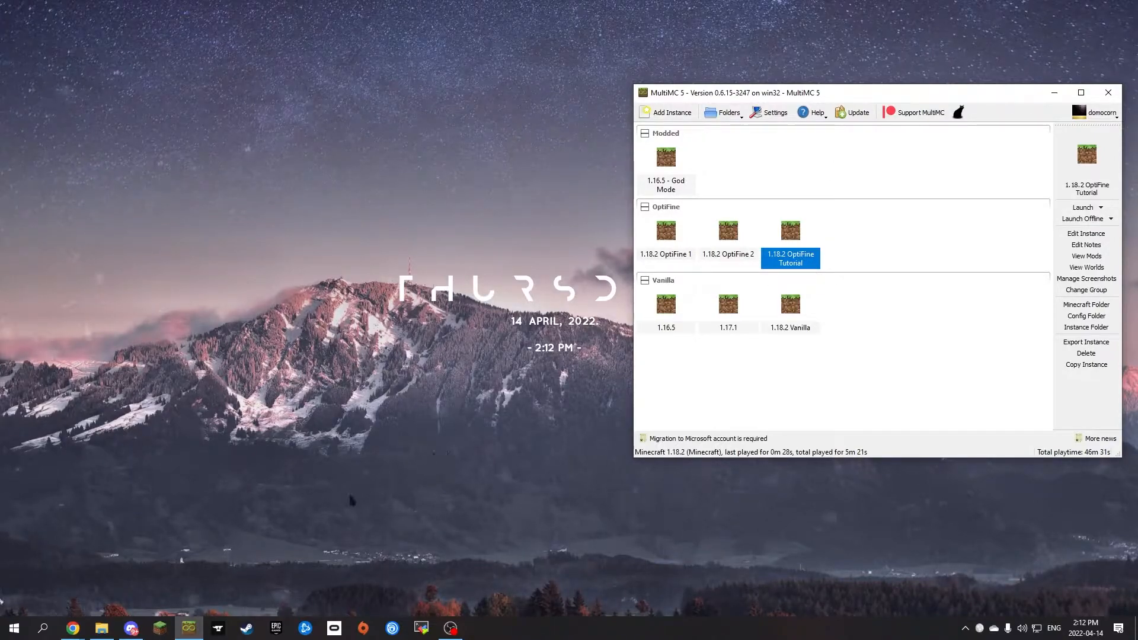
mouse_move(102, 628)
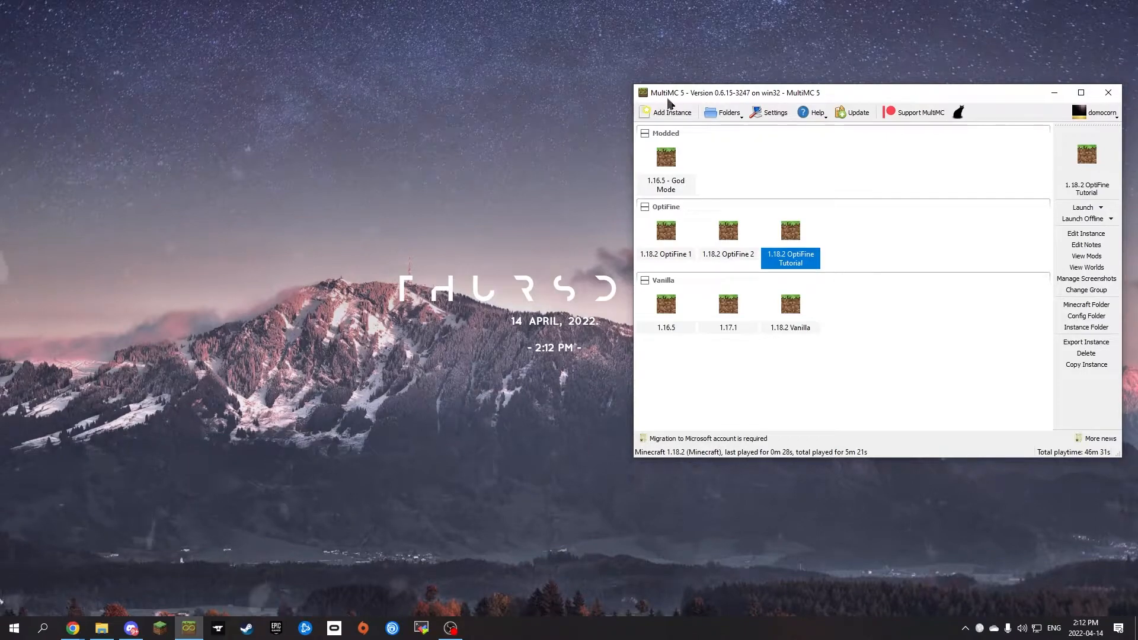
mouse_move(725, 95)
left_mouse_down()
mouse_move(771, 147)
mouse_move(848, 107)
mouse_move(719, 90)
left_mouse_up()
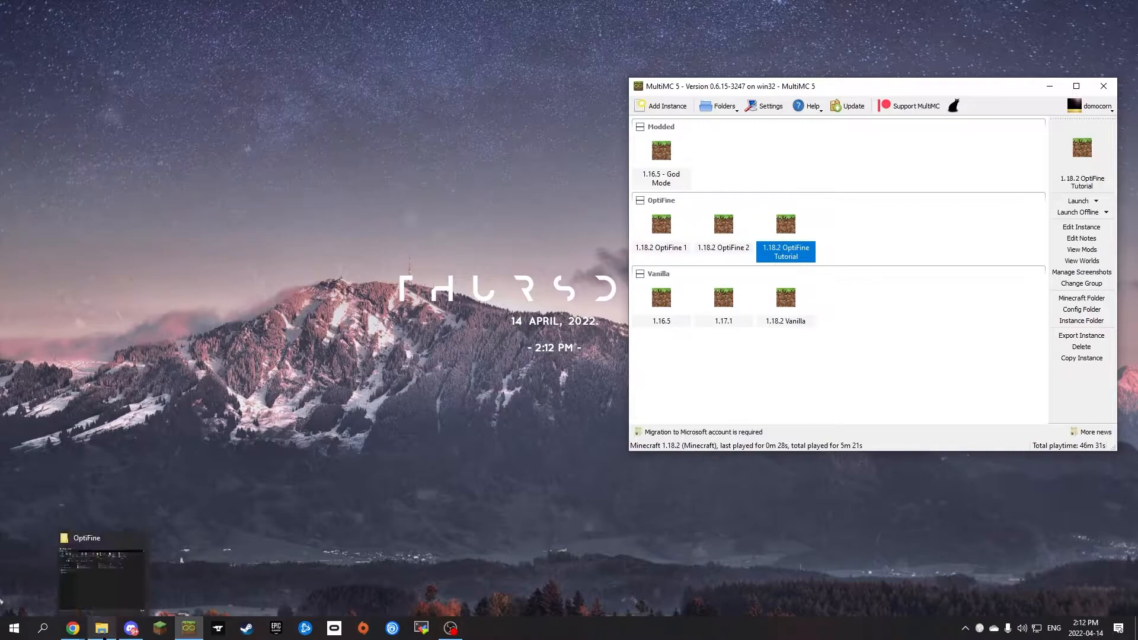
Step: Switch to Chrome and look over the Download & Install section of the MultiMC website
left_click(190, 592)
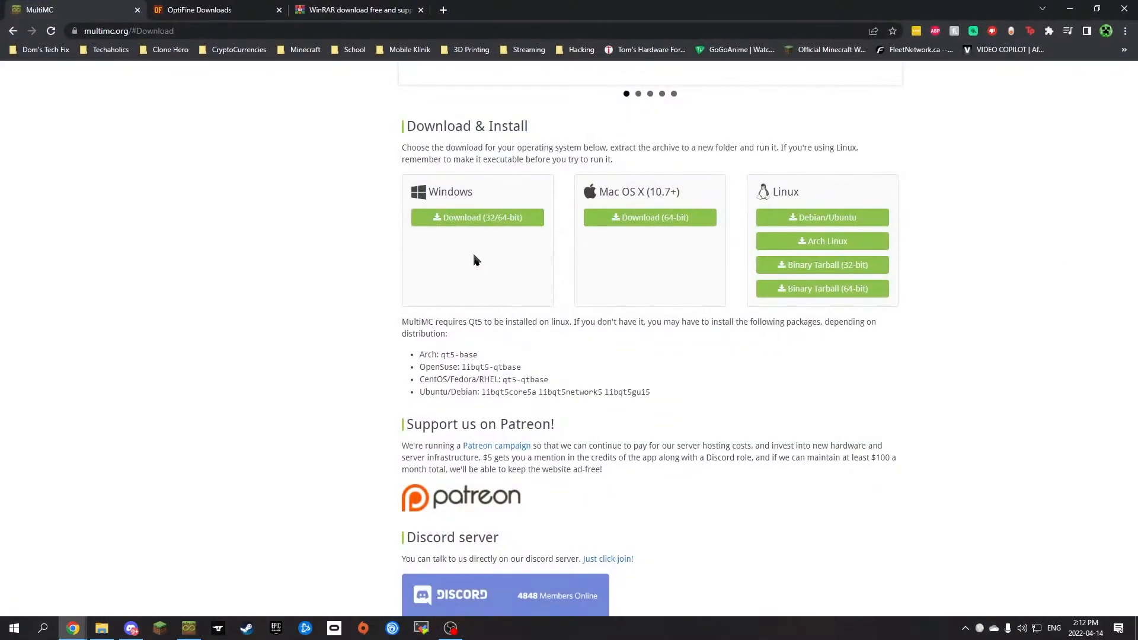
scroll(313, 238, "up", 7)
scroll(331, 237, "down", 7)
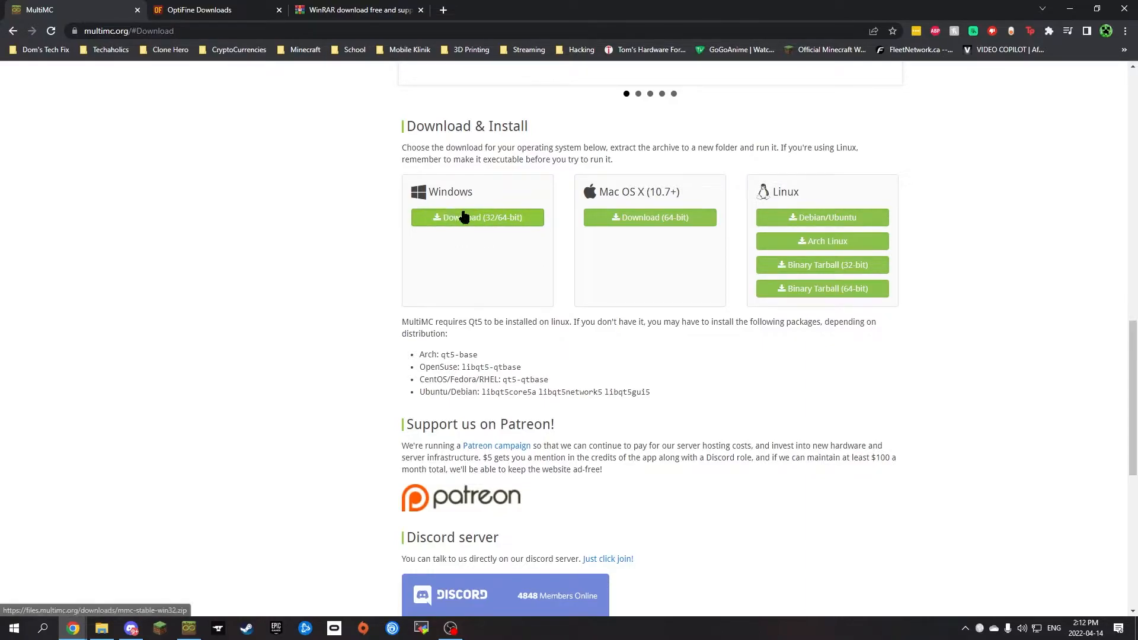
Step: View the OptiFine downloads page for Minecraft 1.18.2 and check the local OptiFine folder
left_click(207, 14)
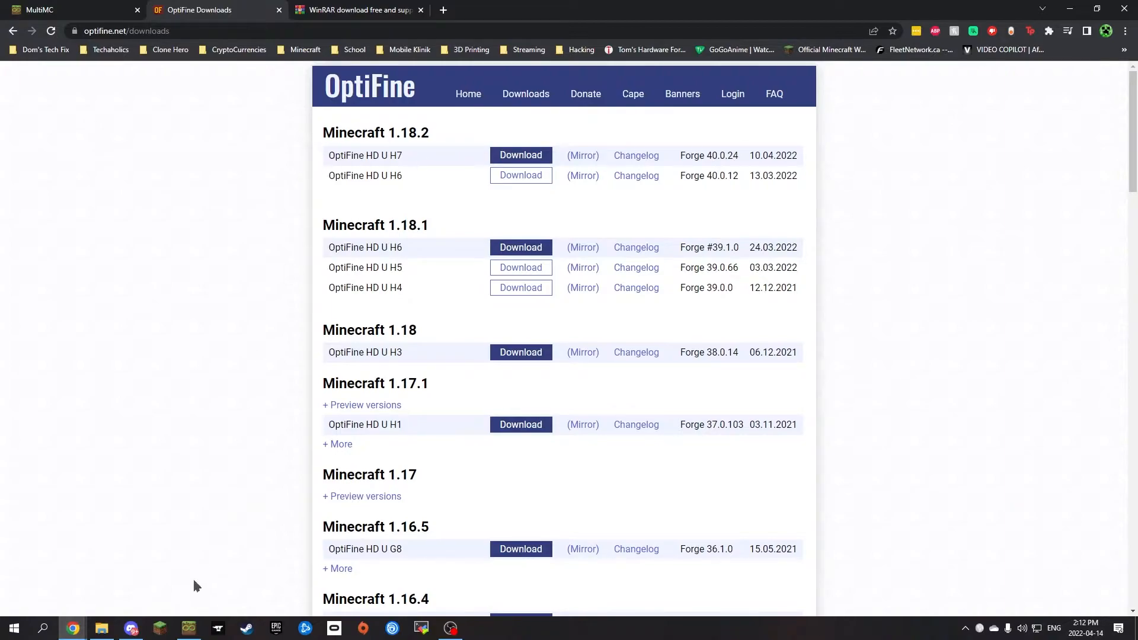
left_click(112, 623)
left_click_drag(243, 205, 166, 133)
left_click(426, 297)
left_click(886, 215)
Step: Look over the WinRAR download page, and minimize the browser
left_click(343, 12)
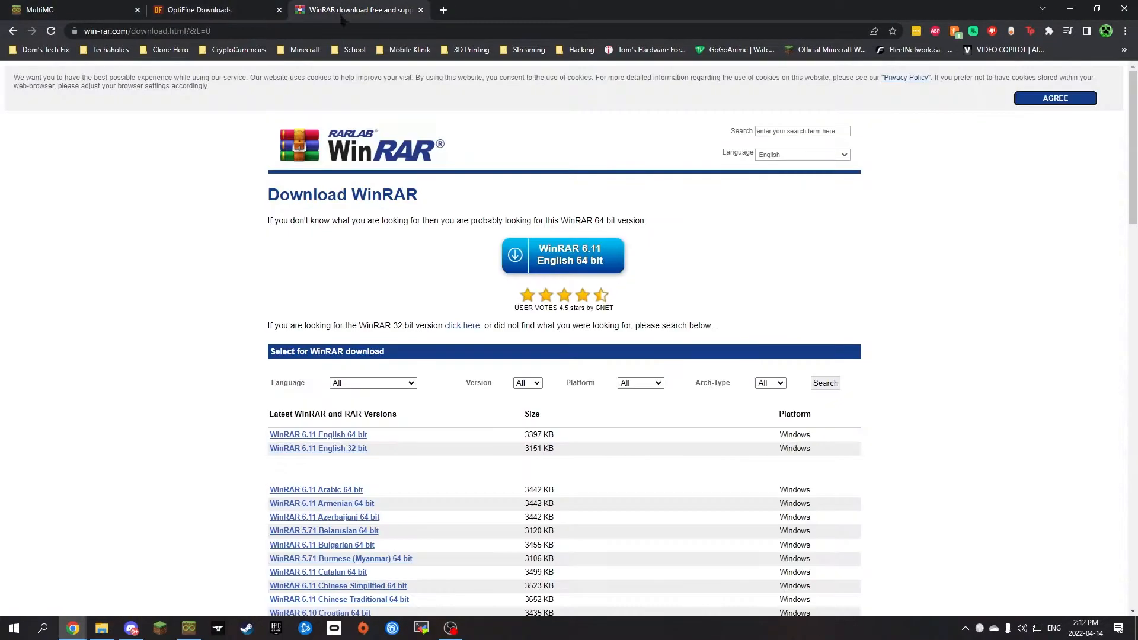
scroll(425, 241, "down", 1)
scroll(426, 238, "up", 1)
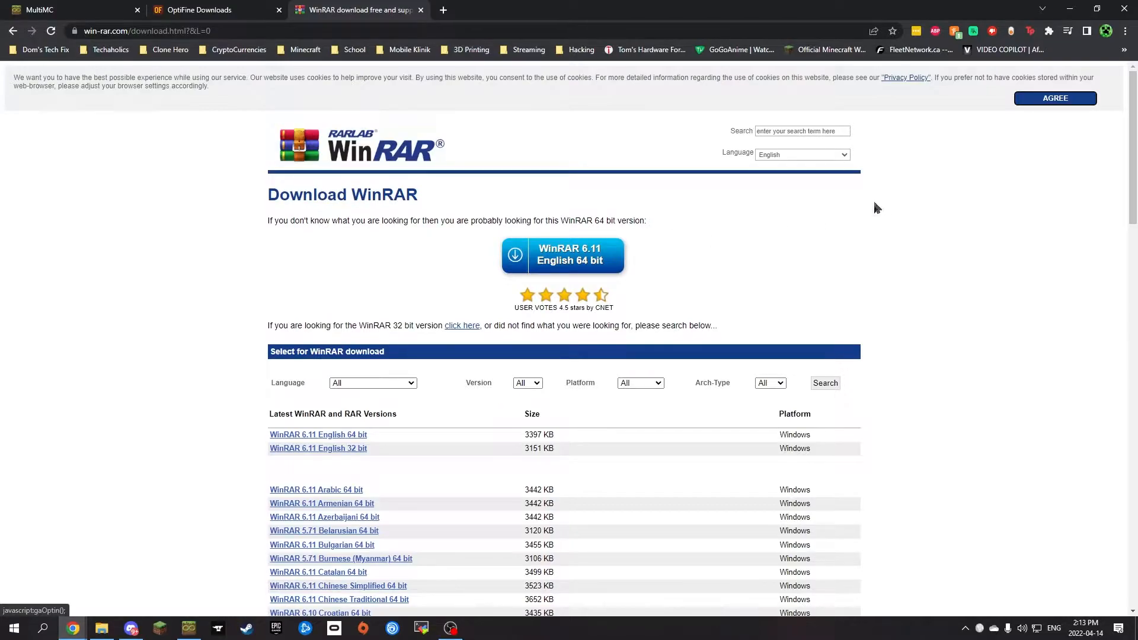
left_click(1069, 10)
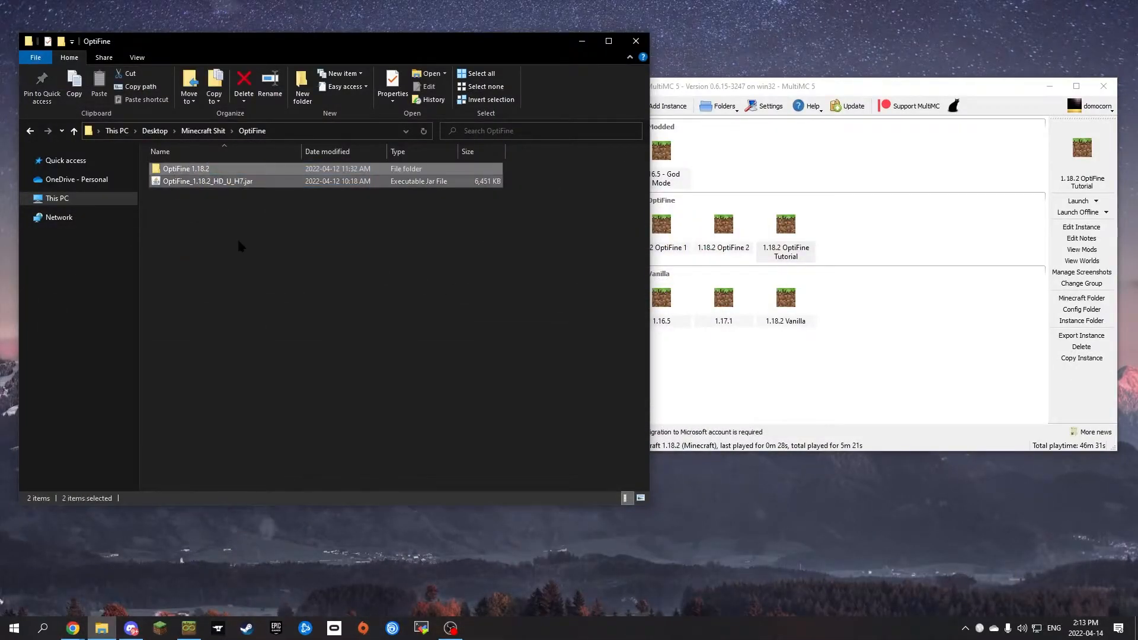
Step: Launch the OptiFine_1.18.2_HD_U_H7.jar installer from the OptiFine folder
left_click(188, 182)
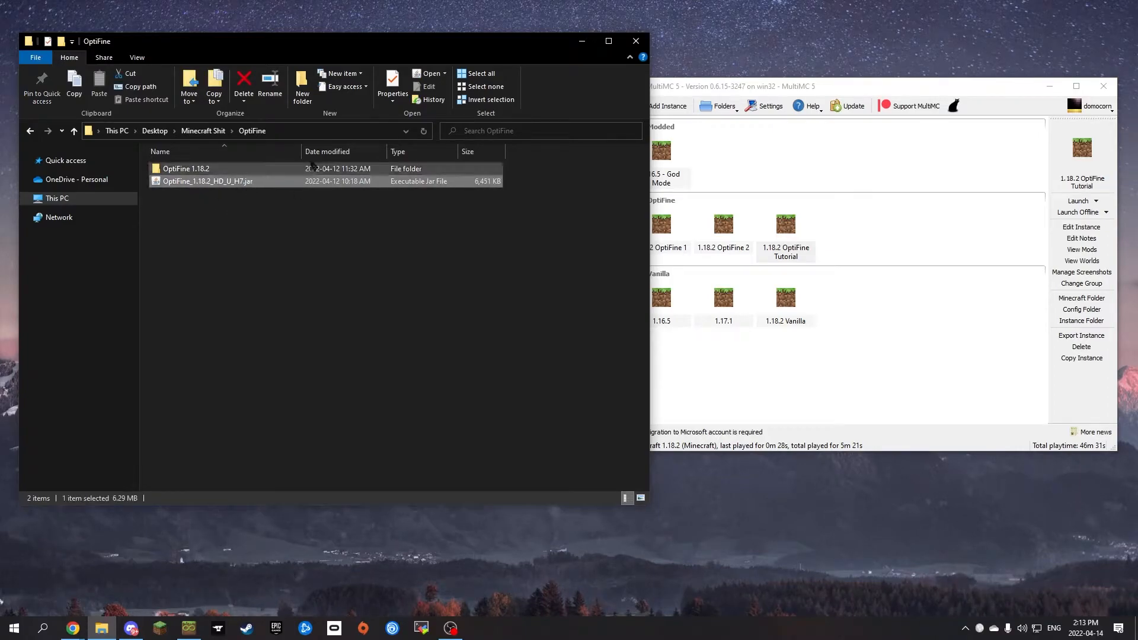
left_click_drag(286, 44, 543, 60)
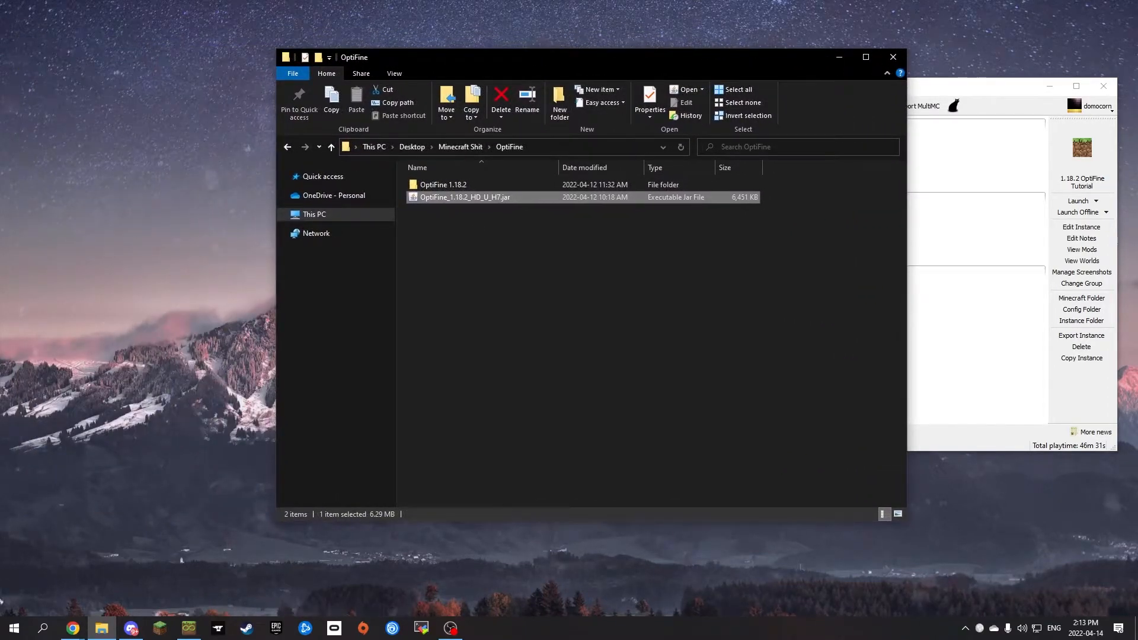
double_click(465, 199)
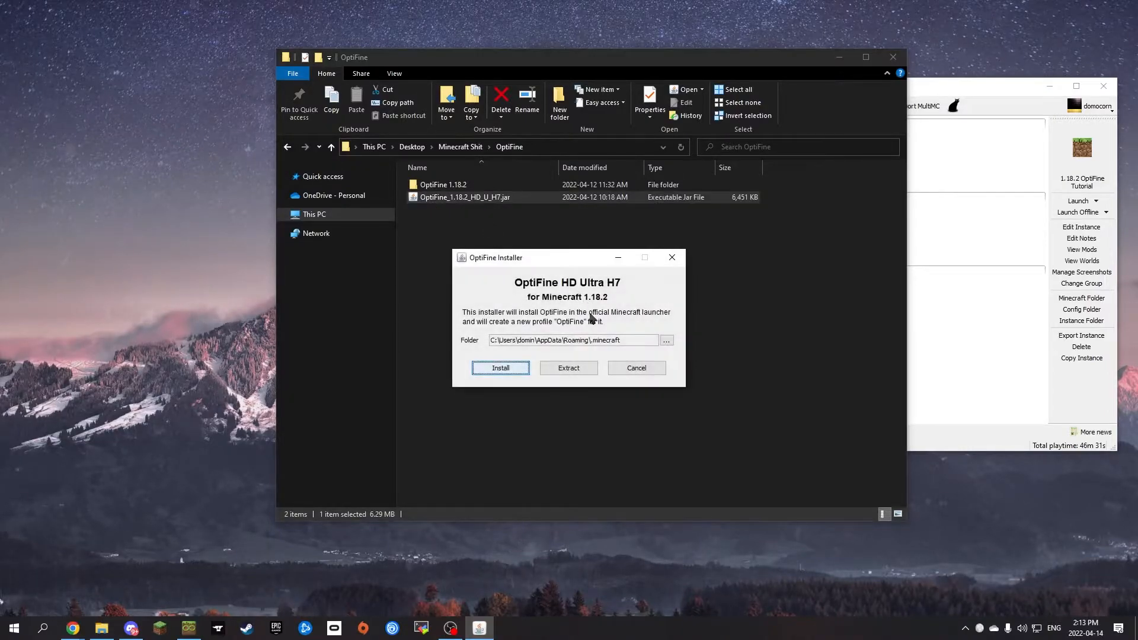
Step: Extract the OptiFine mod from the installer, saving it in the OptiFine folder as OptiFine_1.18.2_HD_U_H7_MOD.jar
left_click(581, 375)
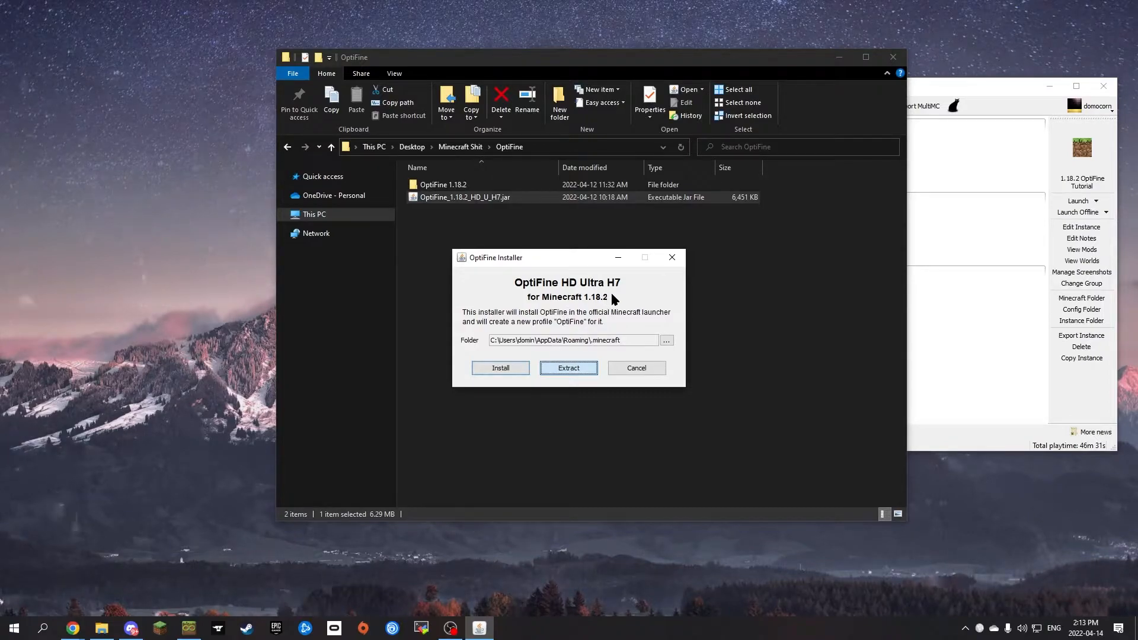
left_click(569, 368)
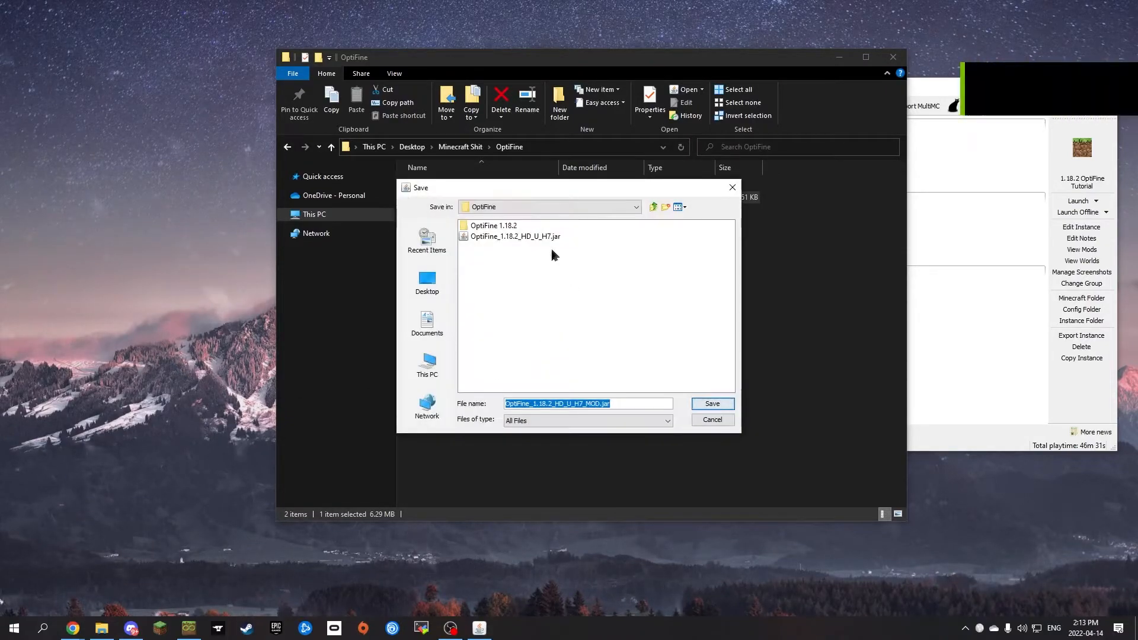
left_click_drag(533, 185, 736, 173)
left_click(734, 240)
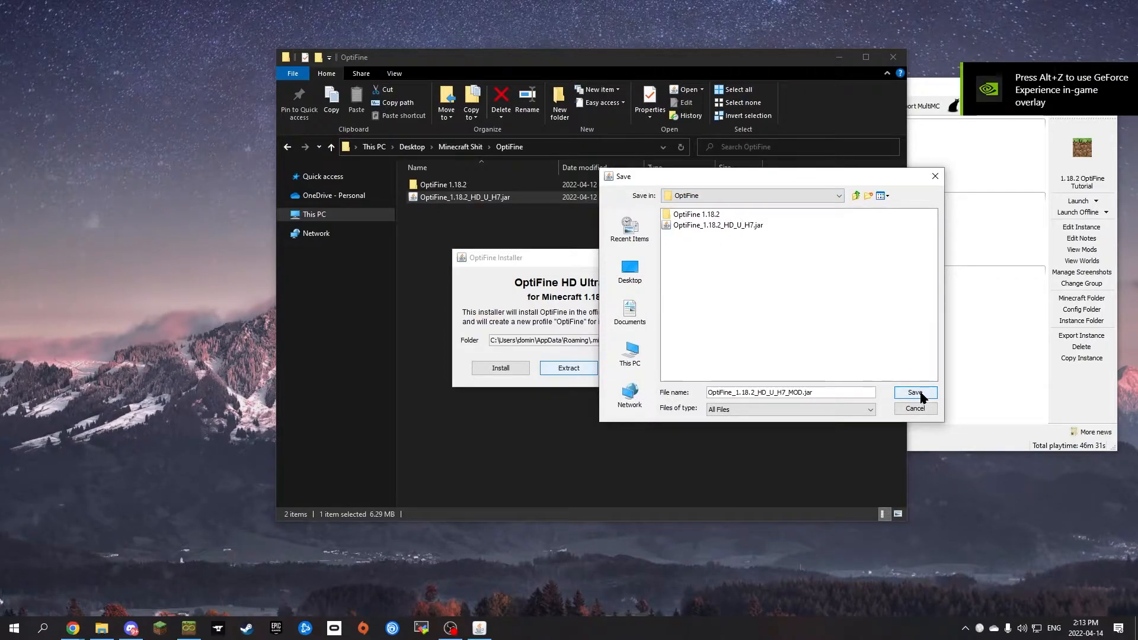
left_click(915, 393)
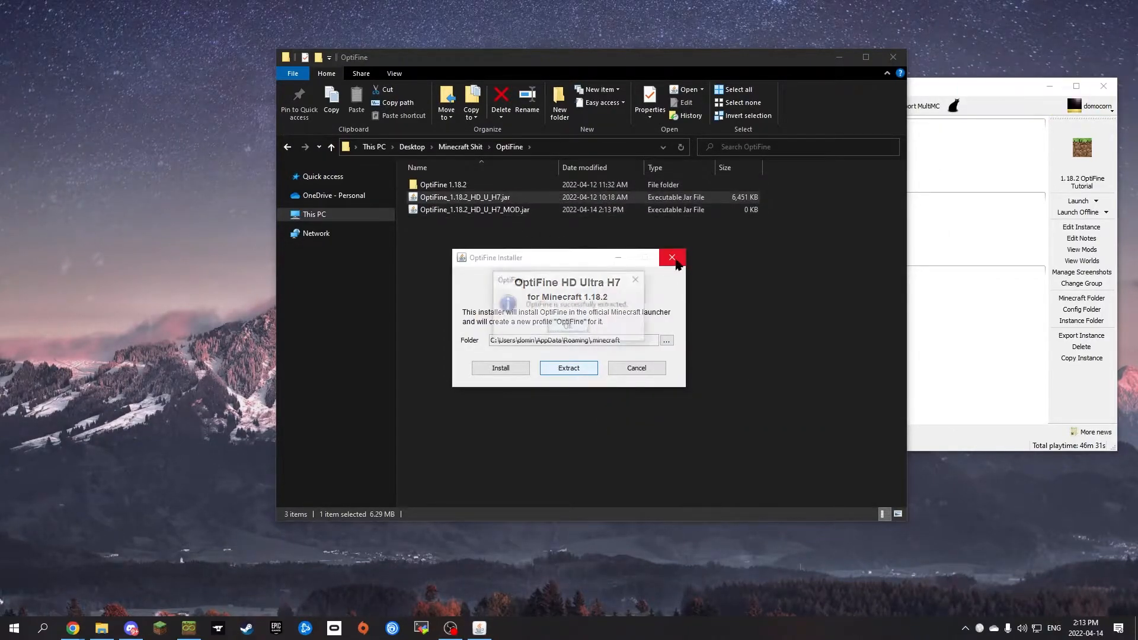
left_click(567, 326)
Step: Unpack OptiFine_1.18.2_HD_U_H7_MOD.jar with WinRAR into a folder of the same name
left_click(523, 211)
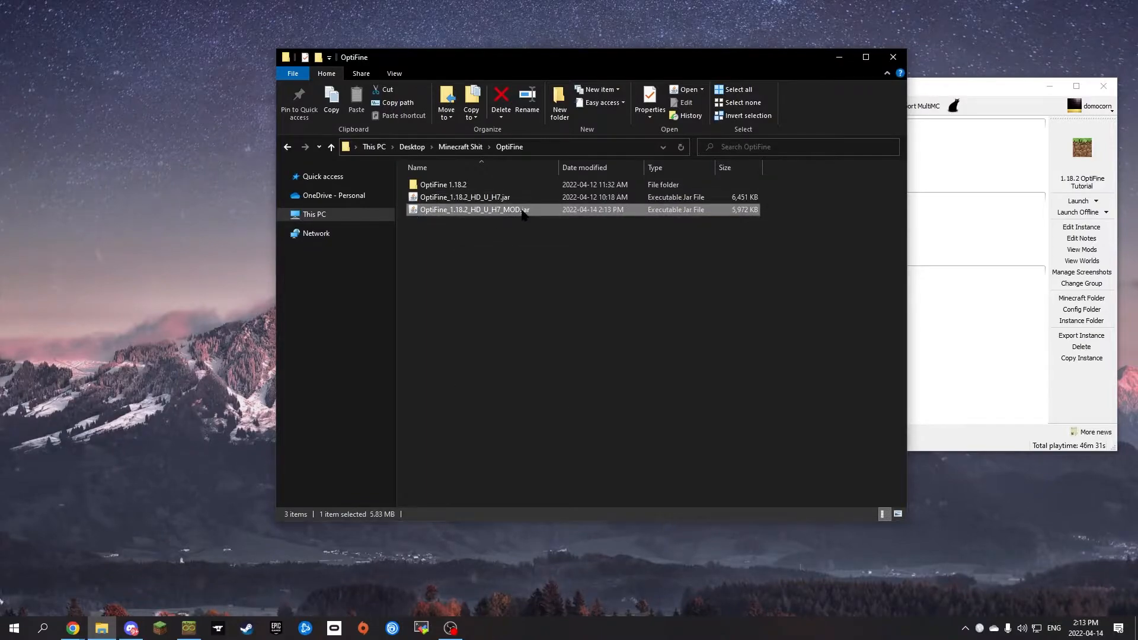
left_click(505, 226)
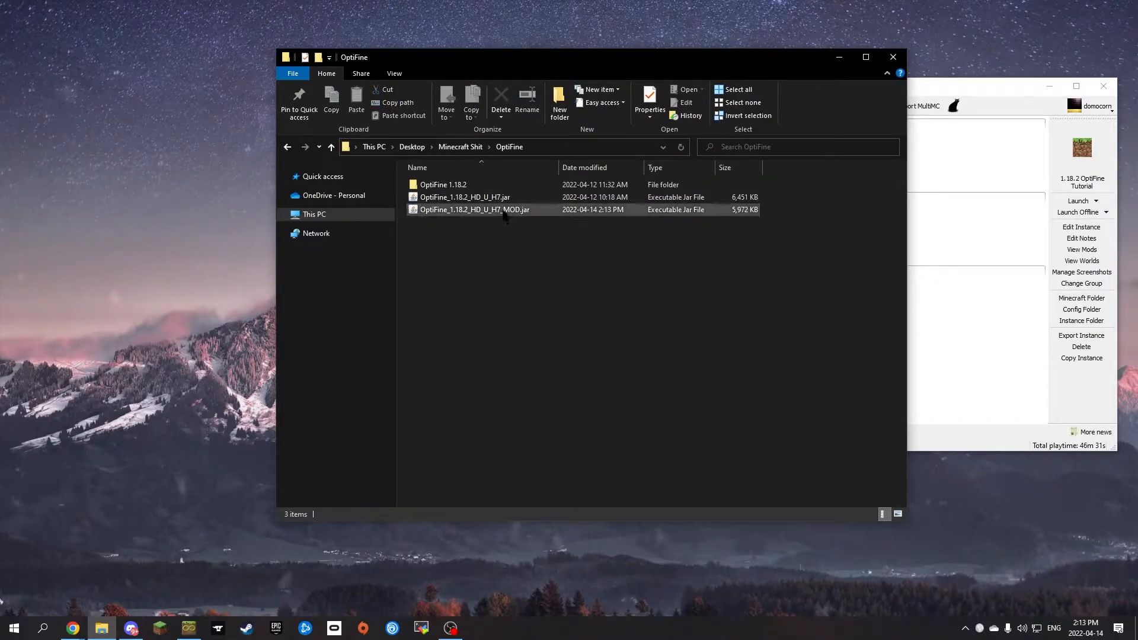
right_click(471, 213)
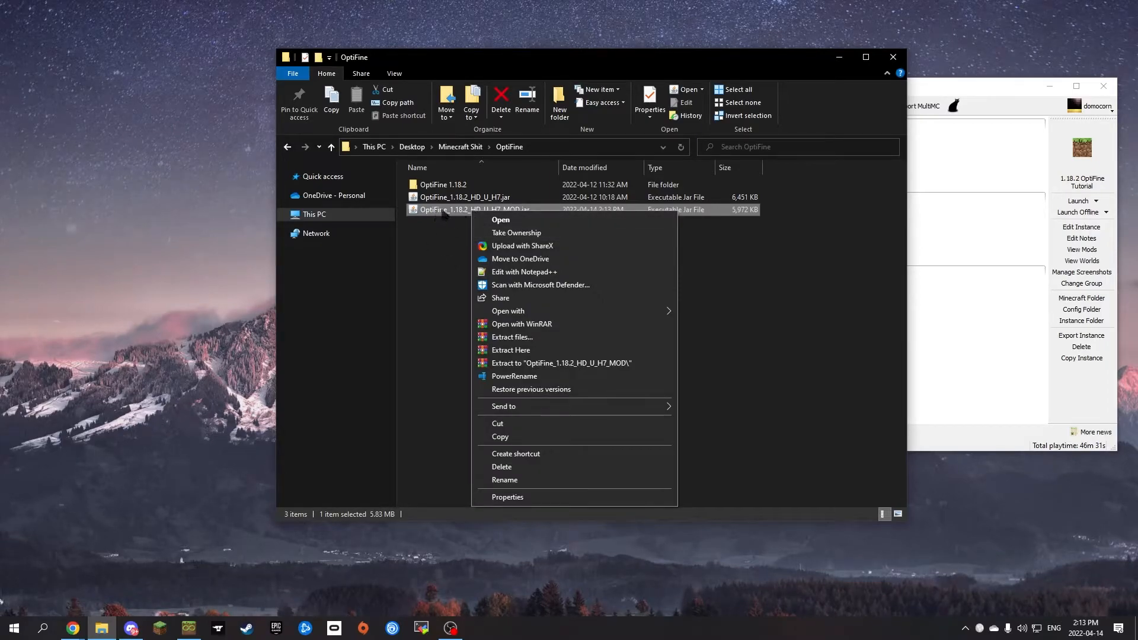
left_click(521, 363)
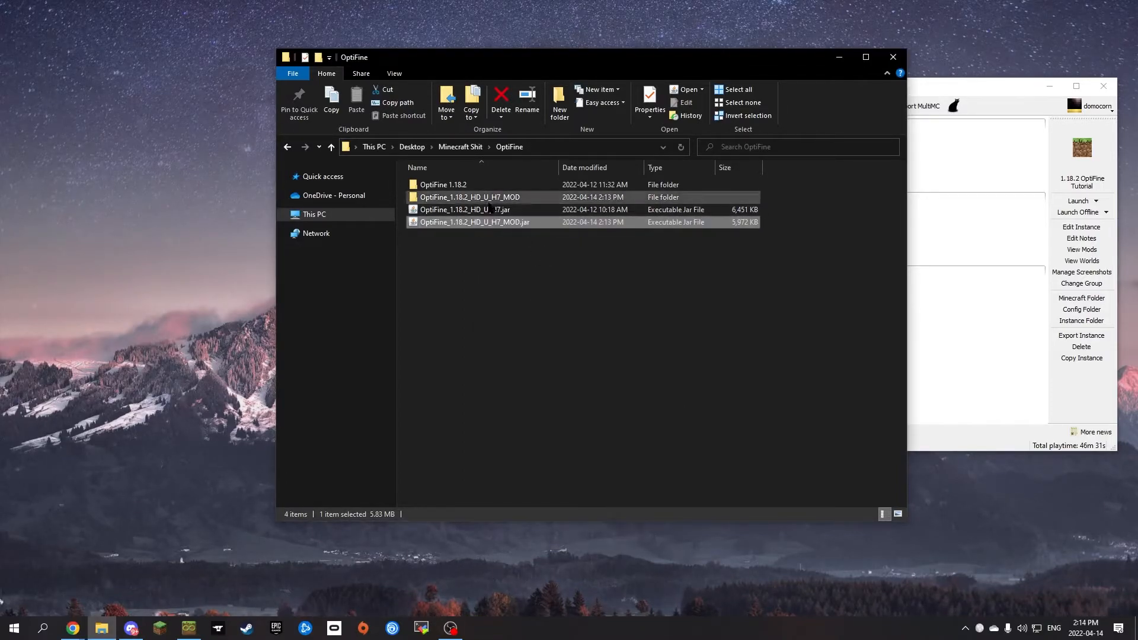
Step: Move the entire contents of the notch folder up into its parent folder, OptiFine_1.18.2_HD_U_H7_MOD
double_click(481, 199)
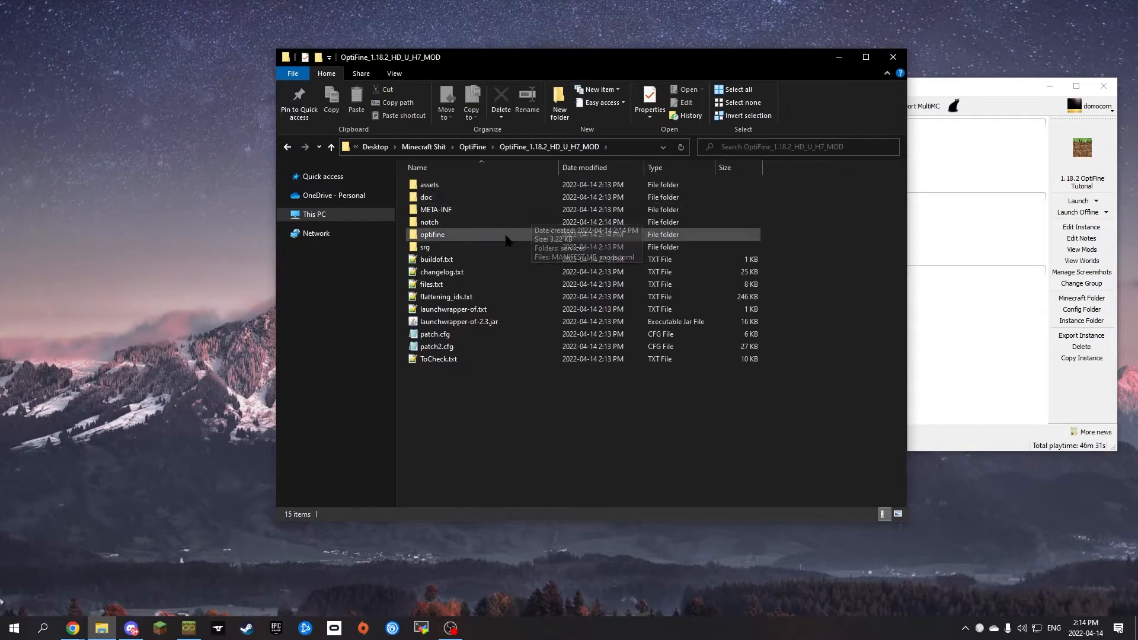
double_click(433, 222)
key("ctrl+a")
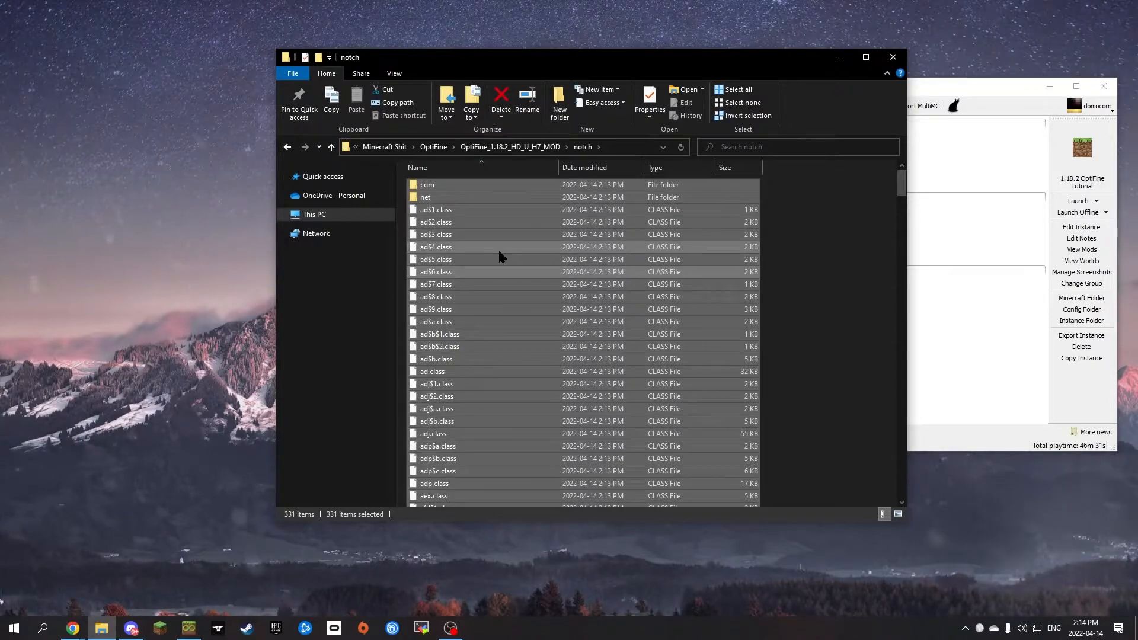
key("BackSpace")
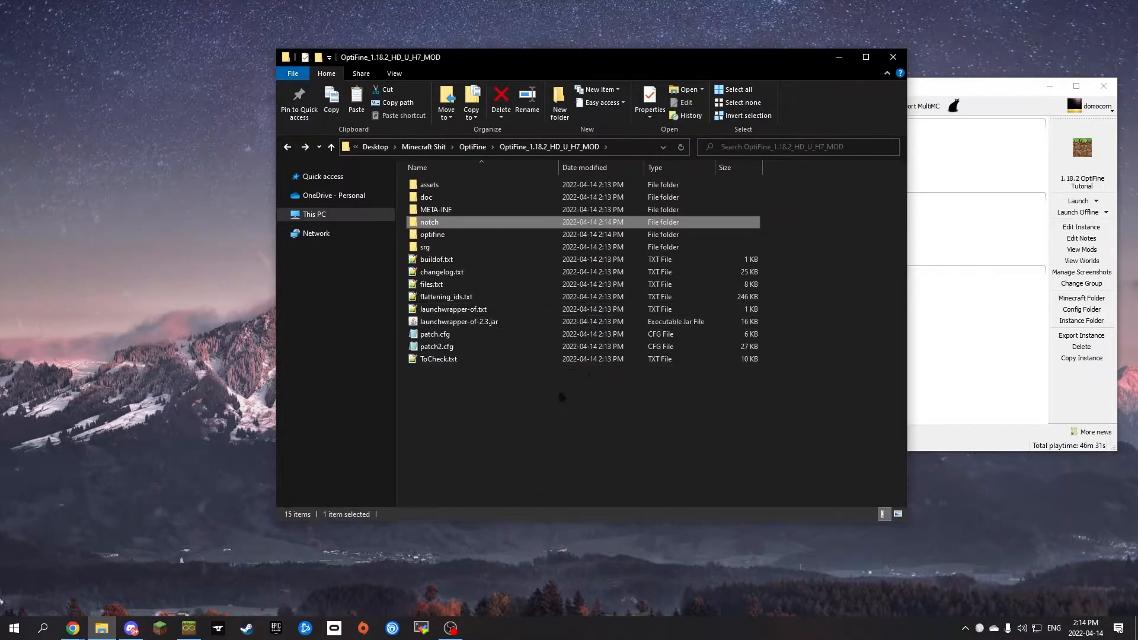
key("m")
key("ctrl+v")
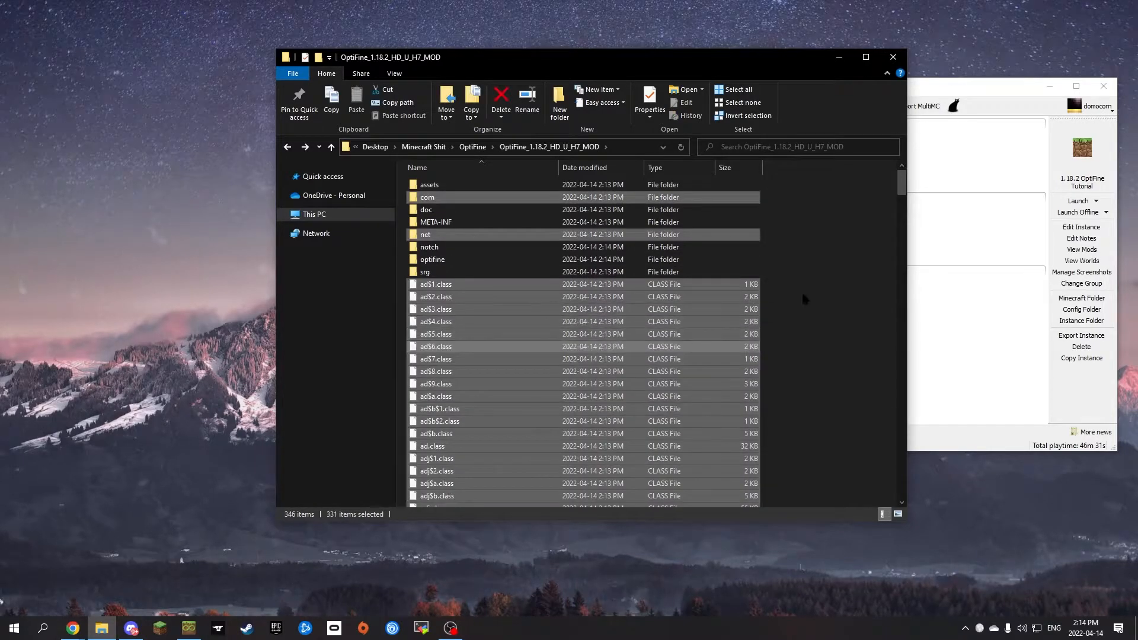
Step: Delete the notch folder from the OptiFine_1.18.2_HD_U_H7_MOD folder
left_click(800, 291)
left_click(461, 249)
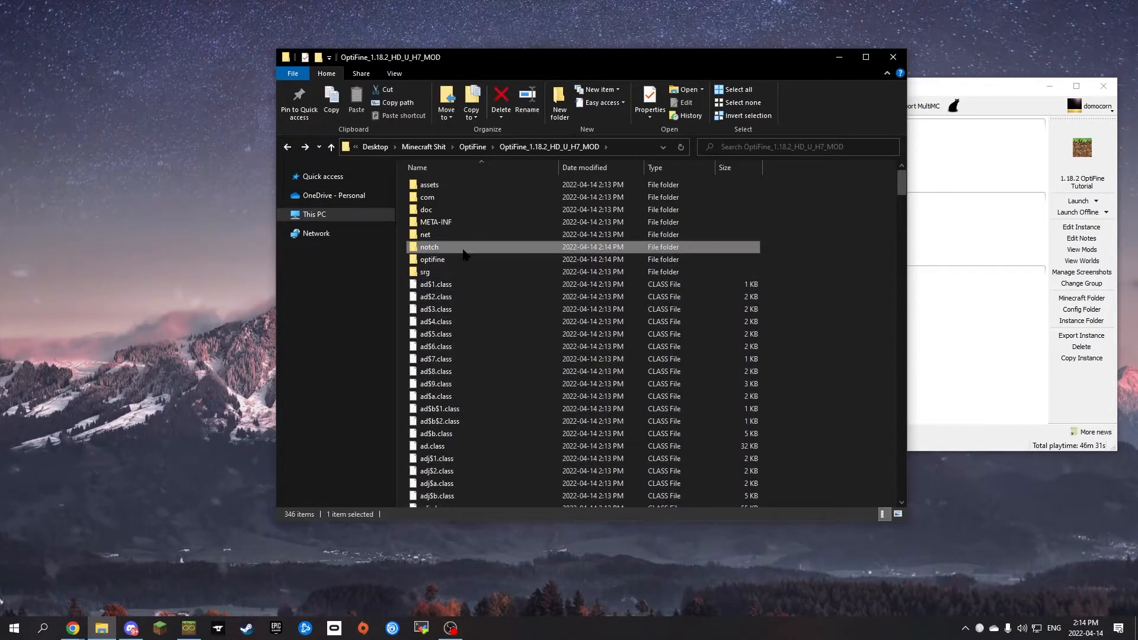
key("Delete")
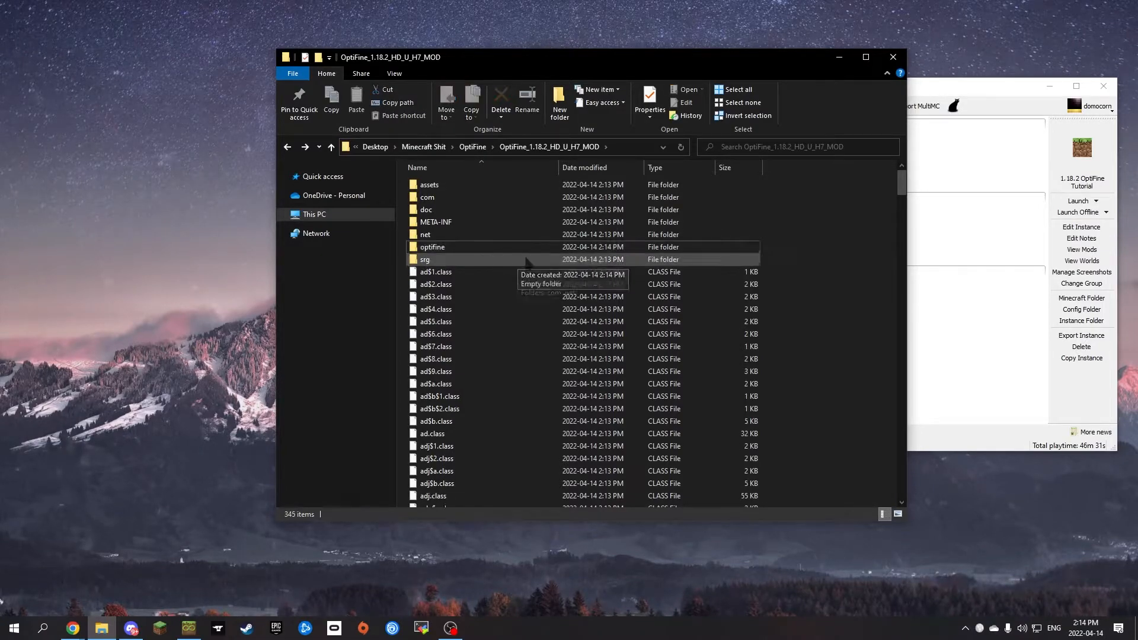
Step: Compress all the items in the OptiFine_1.18.2_HD_U_H7_MOD folder into a zipped folder
key("ctrl+a")
right_click(439, 249)
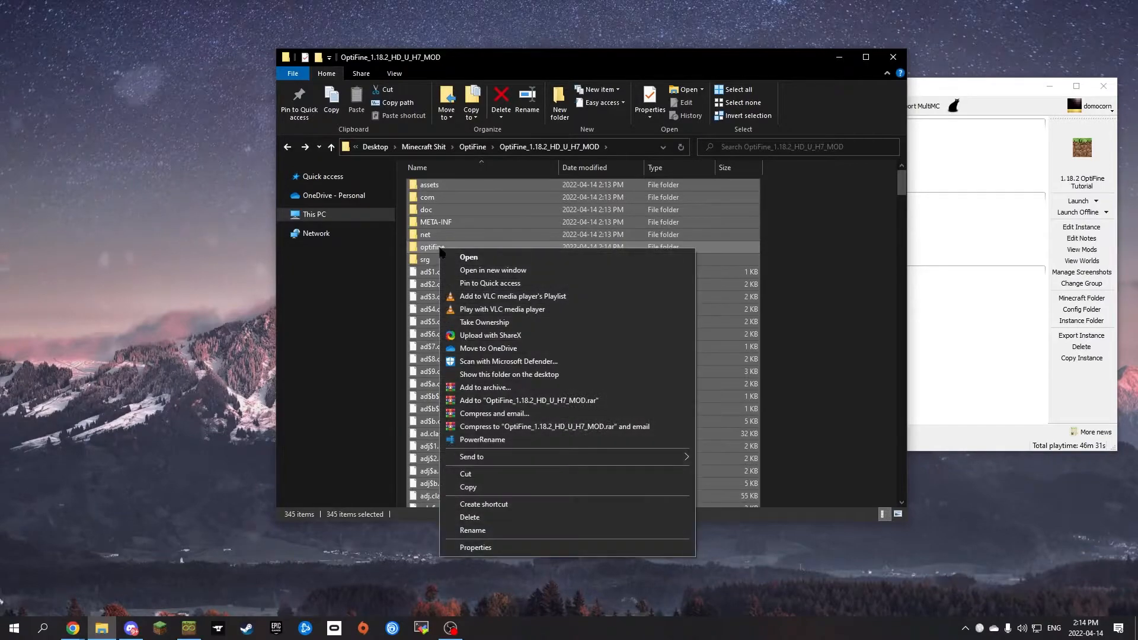
mouse_move(550, 456)
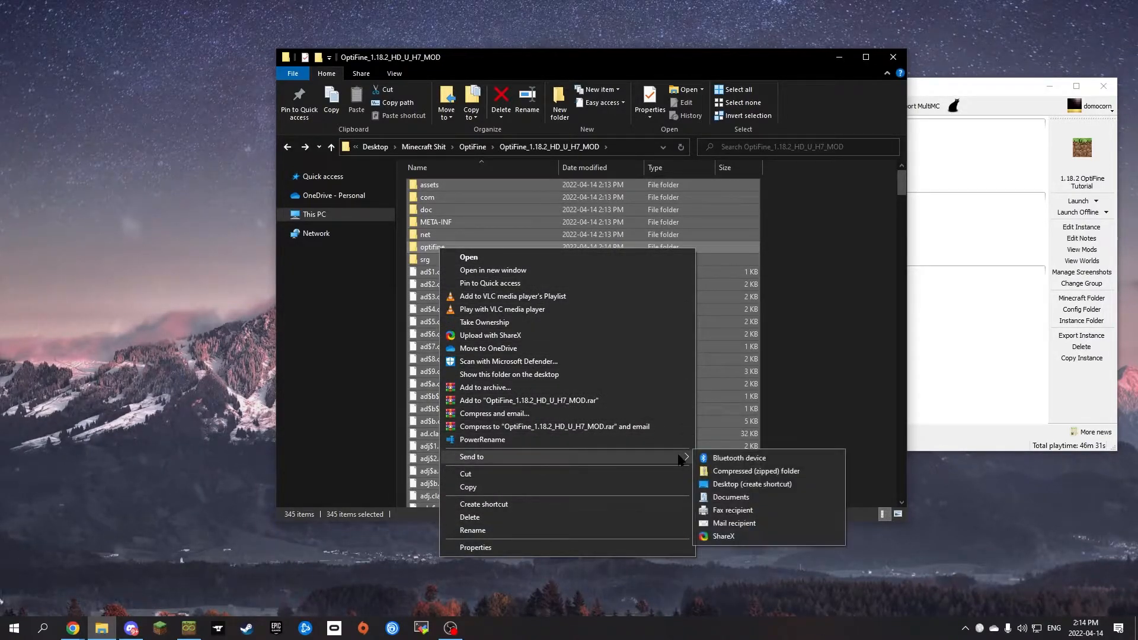
left_click(746, 472)
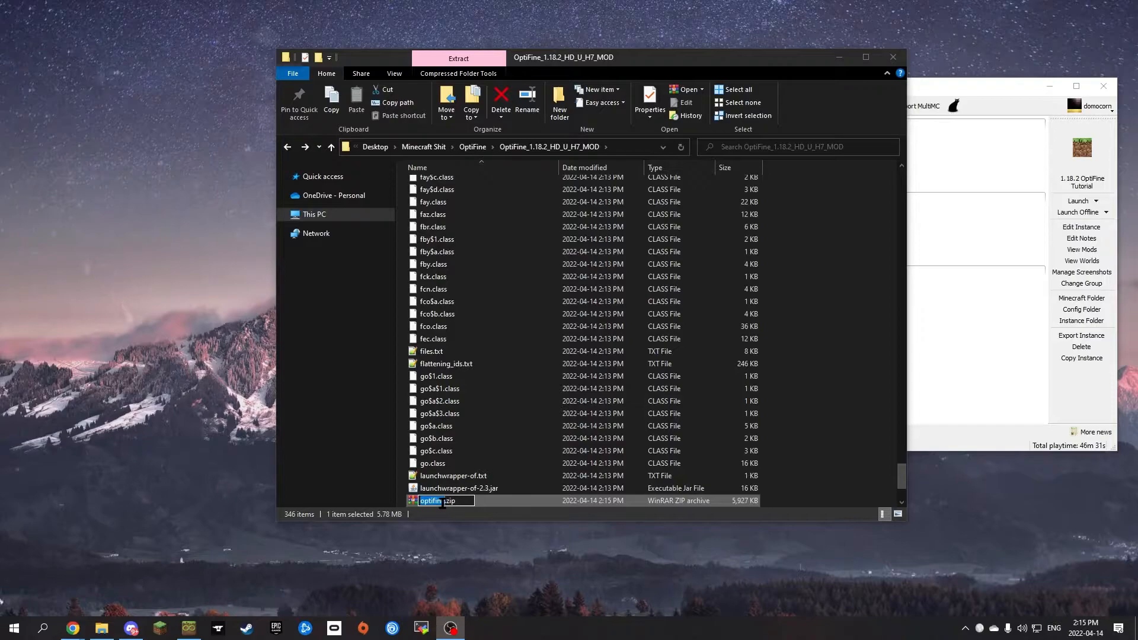
Step: Rename the new zip archive as "optifine 1.18.2.jar" and accept the extension change
left_click(450, 502)
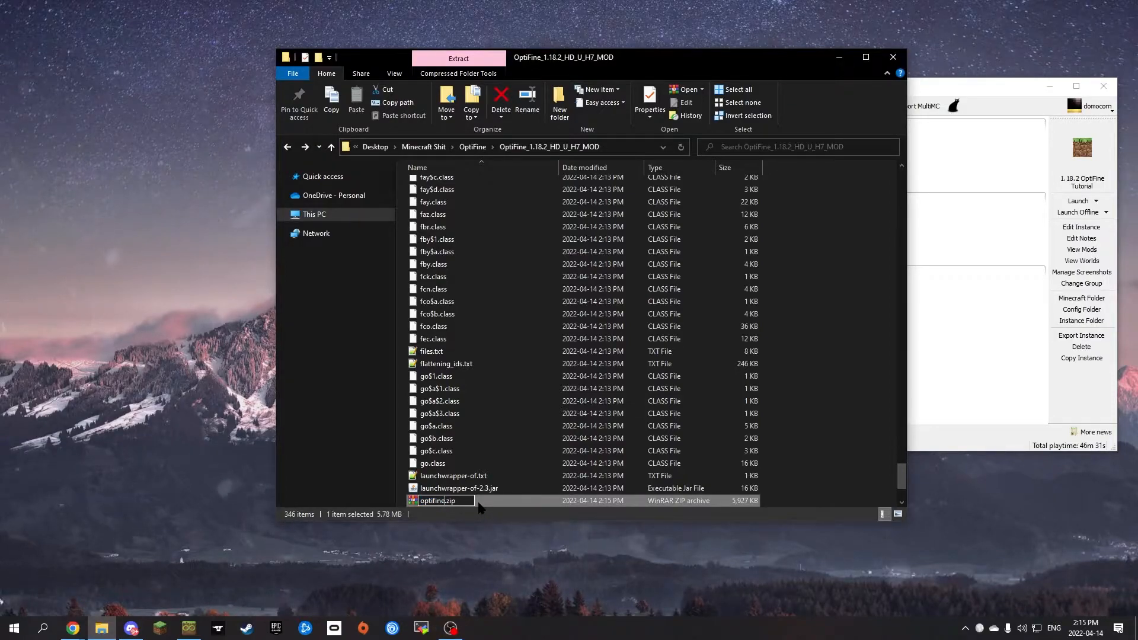
type("1.18.2")
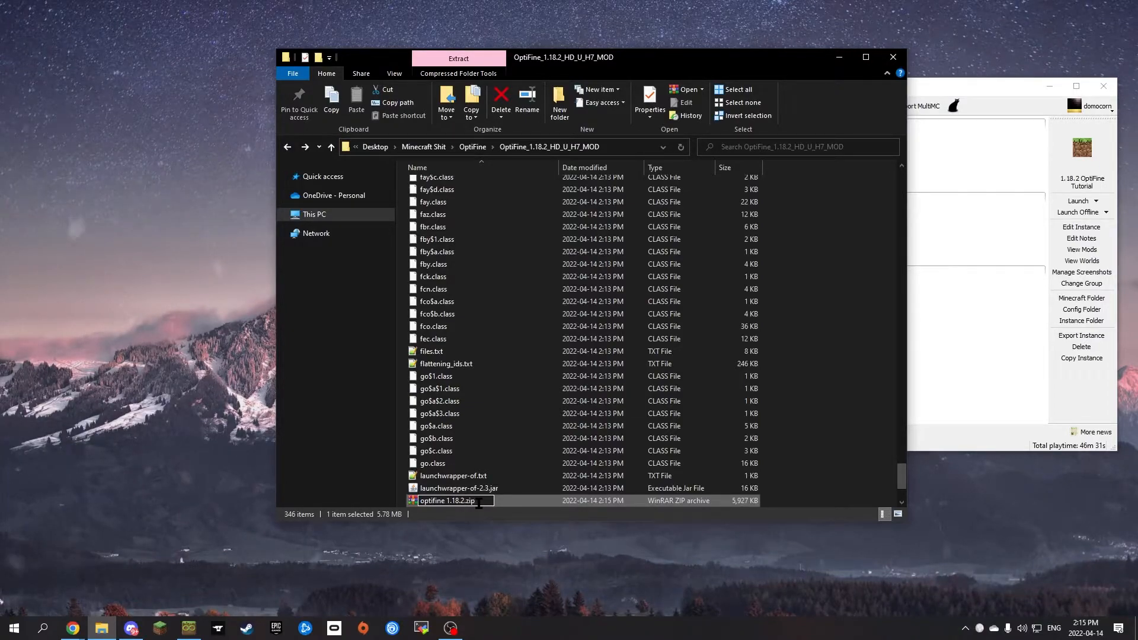
key("BackSpace")
key("BackSpace")
key("BackSpace")
type("jar")
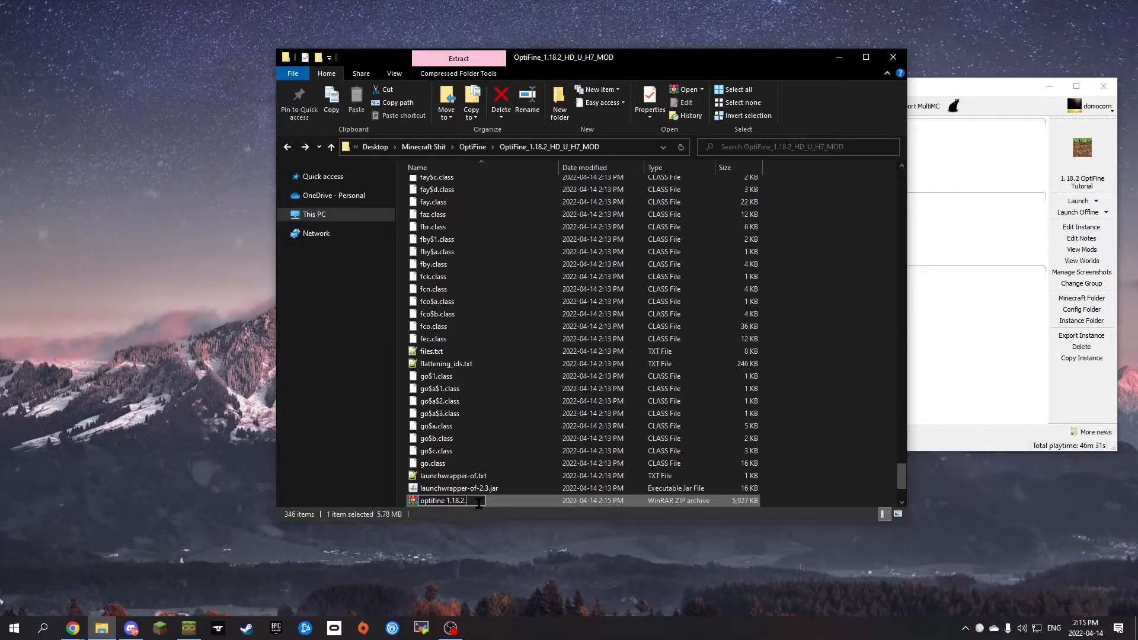
key("Return")
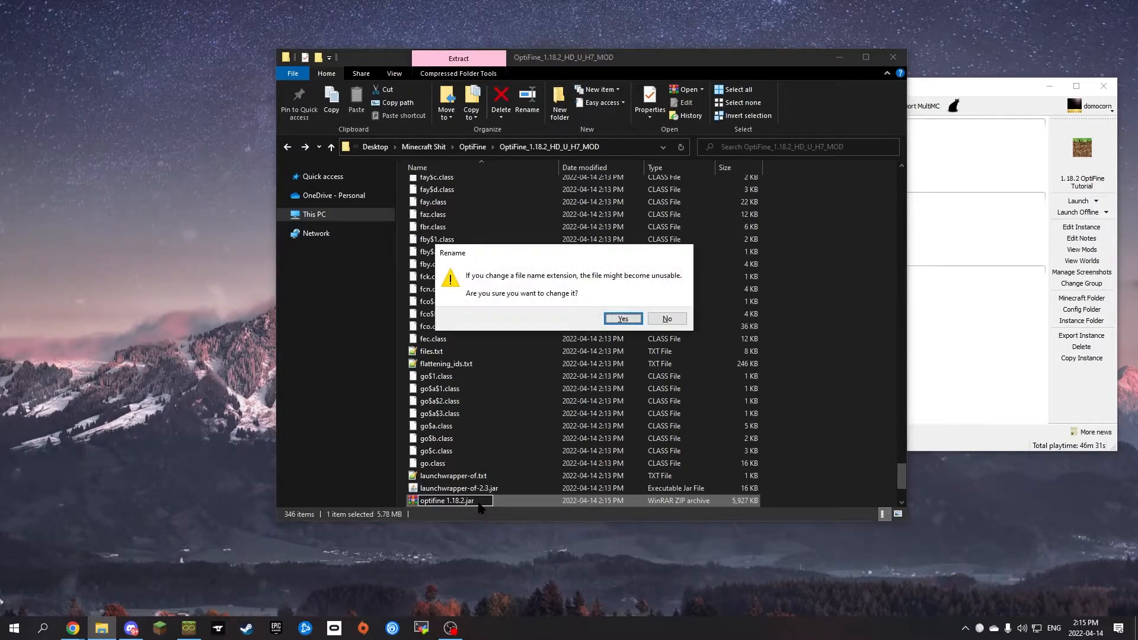
left_click(620, 320)
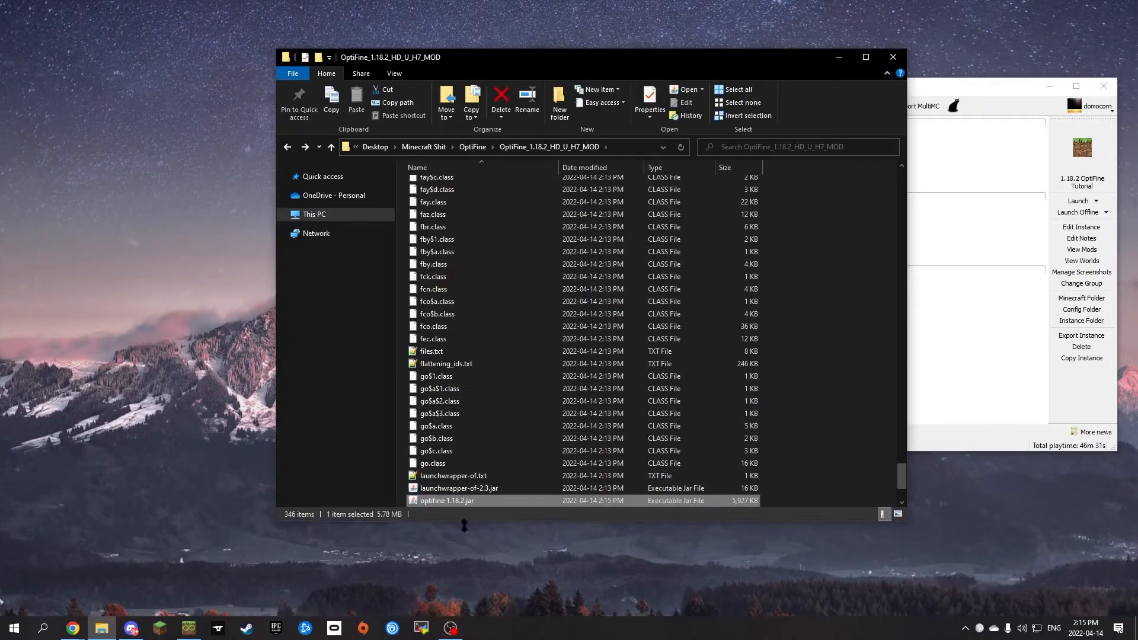
Step: Copy optifine 1.18.2.jar into the main OptiFine folder
key("ctrl+c")
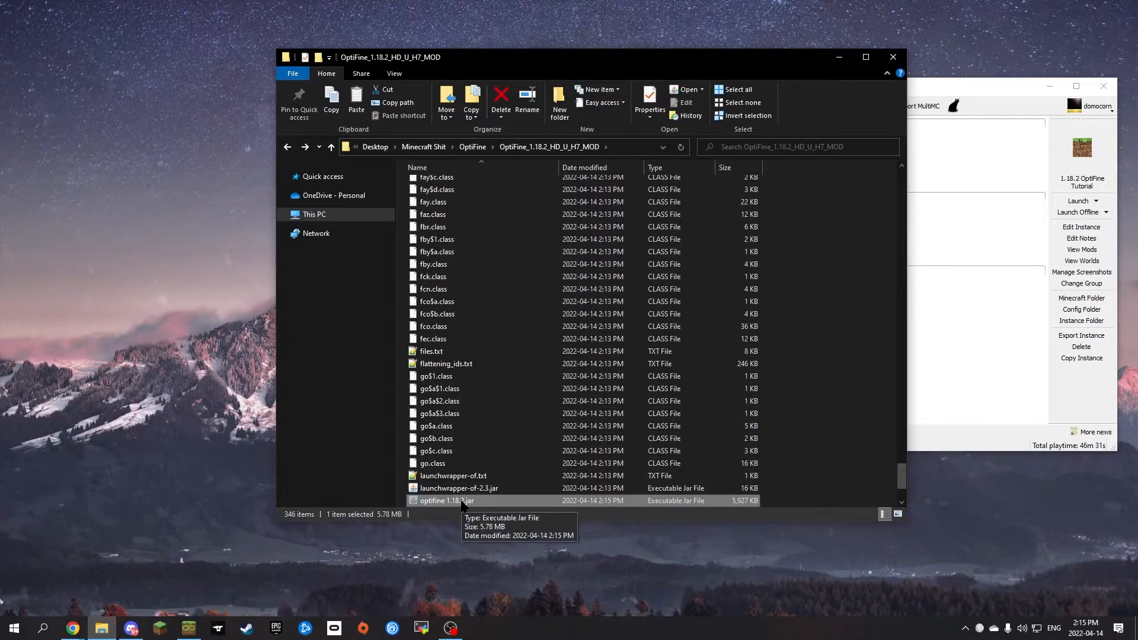
key("alt+Left")
left_click(497, 290)
key("ctrl+v")
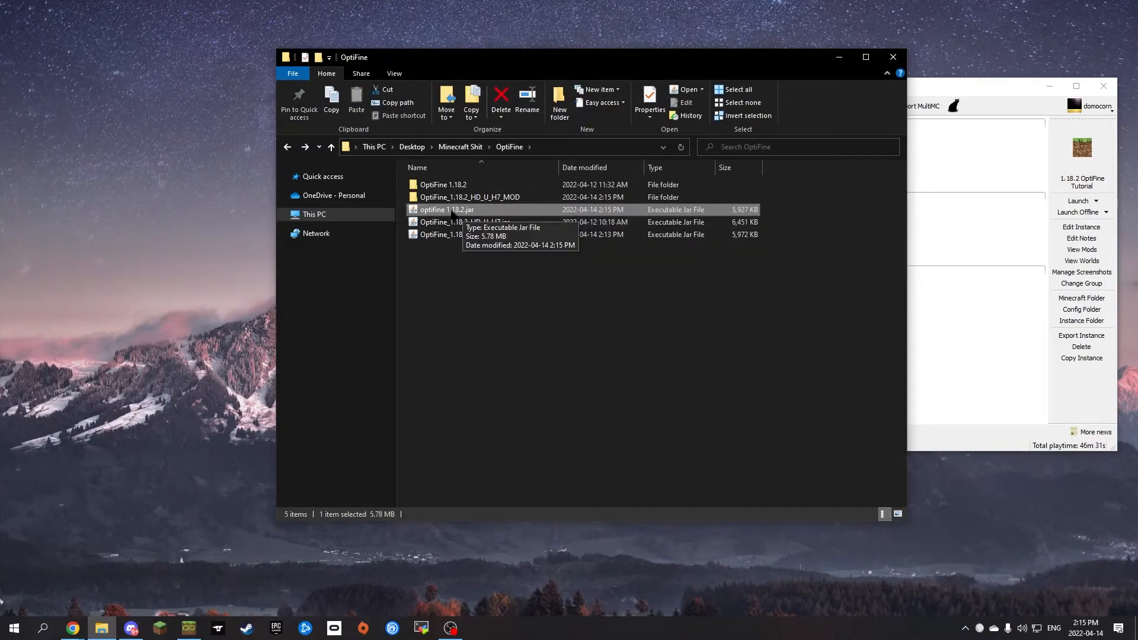
Step: Arrange the file and MultiMC windows side by side and open the version settings of the 1.18.2 OptiFine Tutorial instance
left_click_drag(650, 64, 400, 67)
left_click(807, 209)
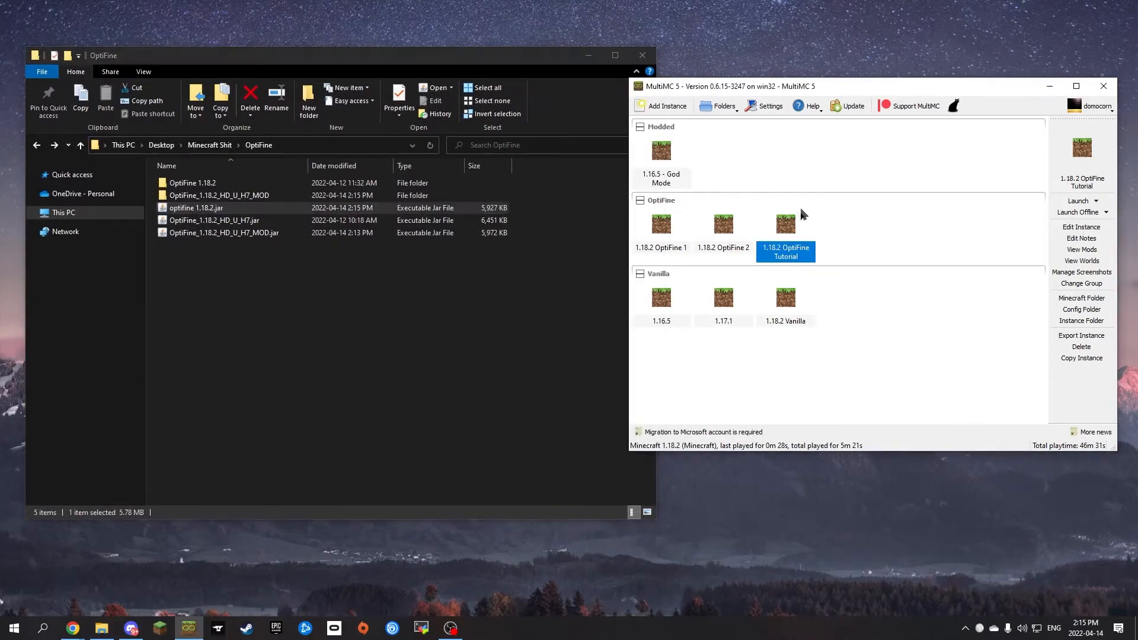
left_click_drag(794, 84, 531, 102)
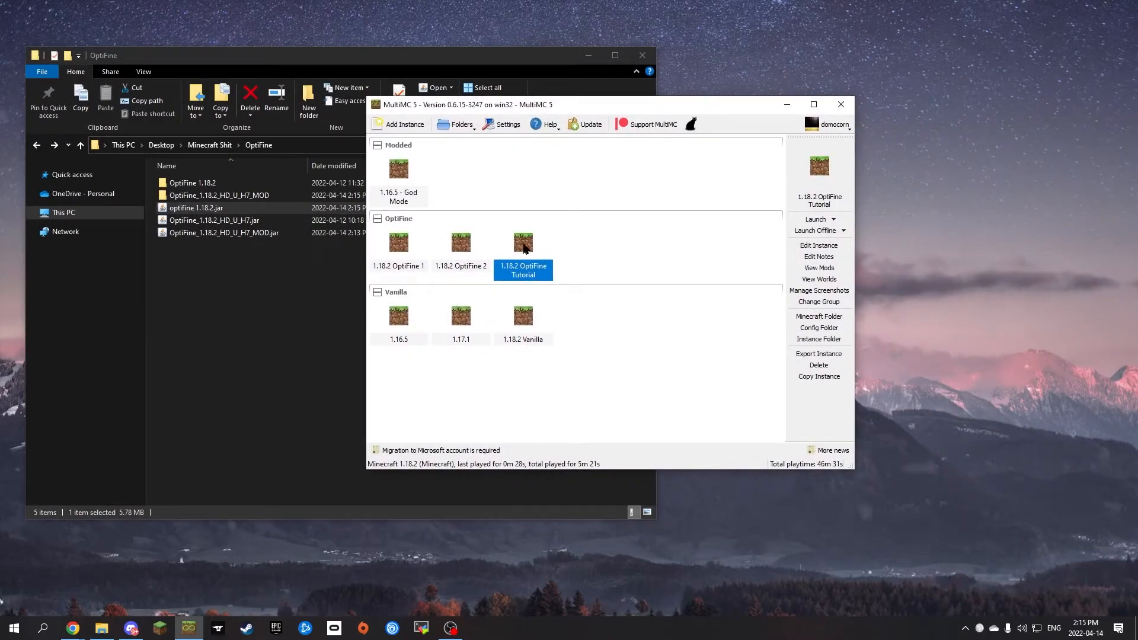
right_click(524, 244)
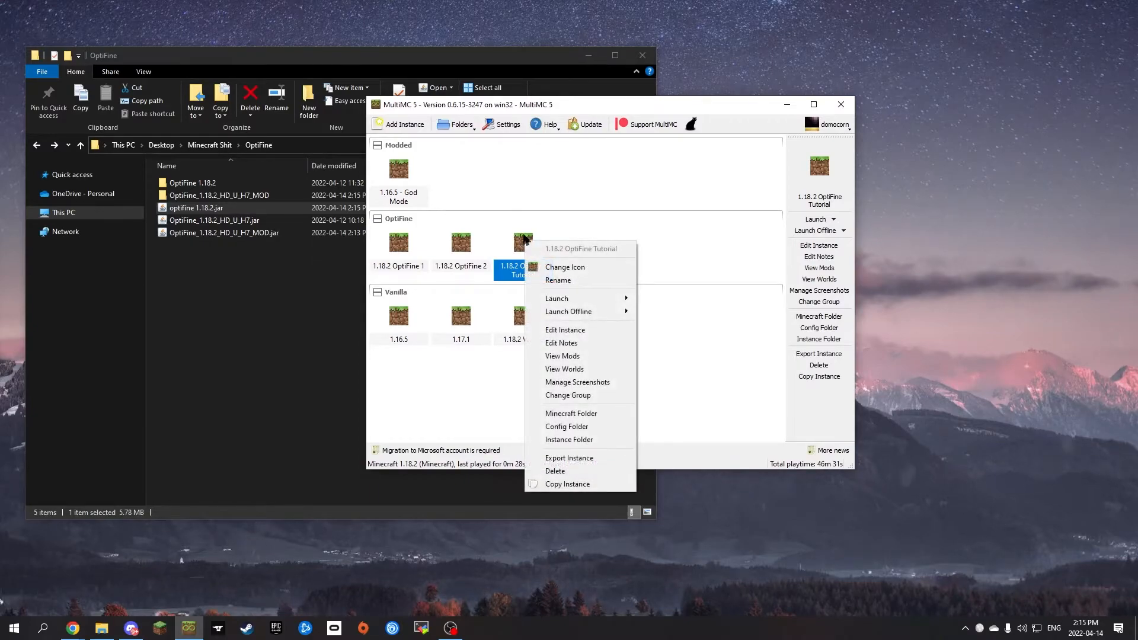
left_click(577, 330)
left_click(728, 128)
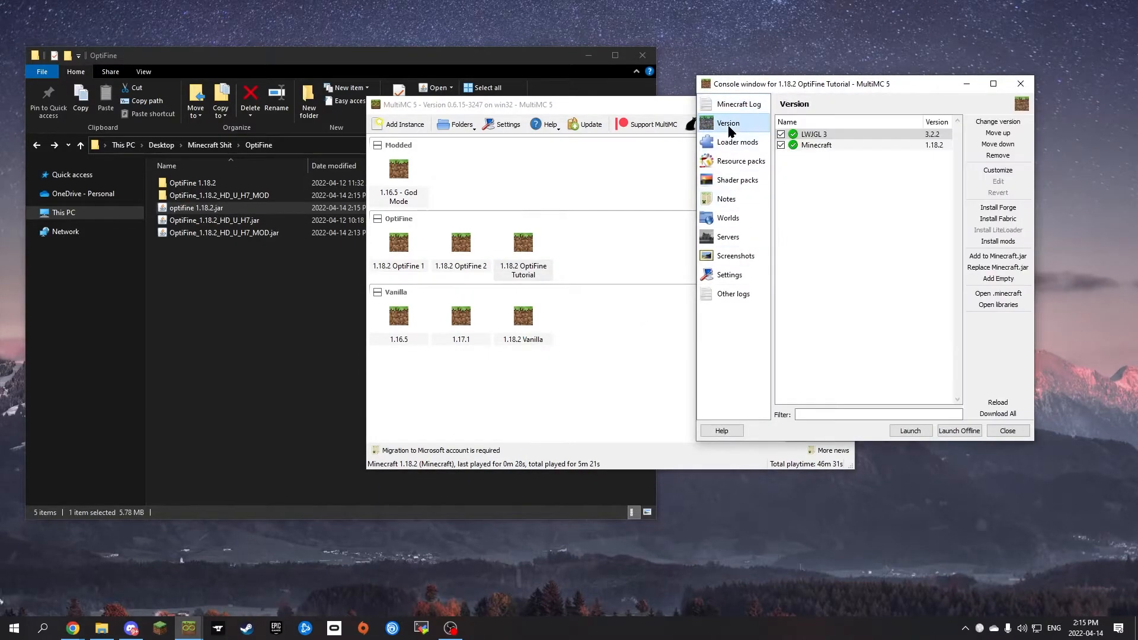
left_click_drag(791, 92, 672, 130)
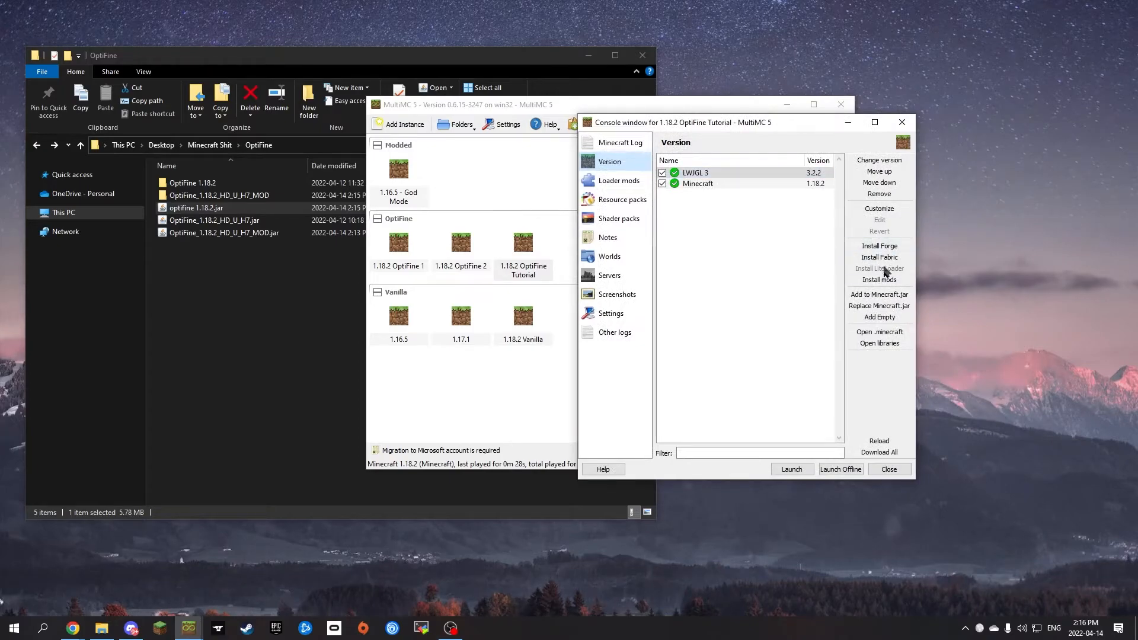
Step: Add optifine 1.18.2.jar from the Desktop's OptiFine folder to the instance's Minecraft.jar as a jar mod
left_click(870, 295)
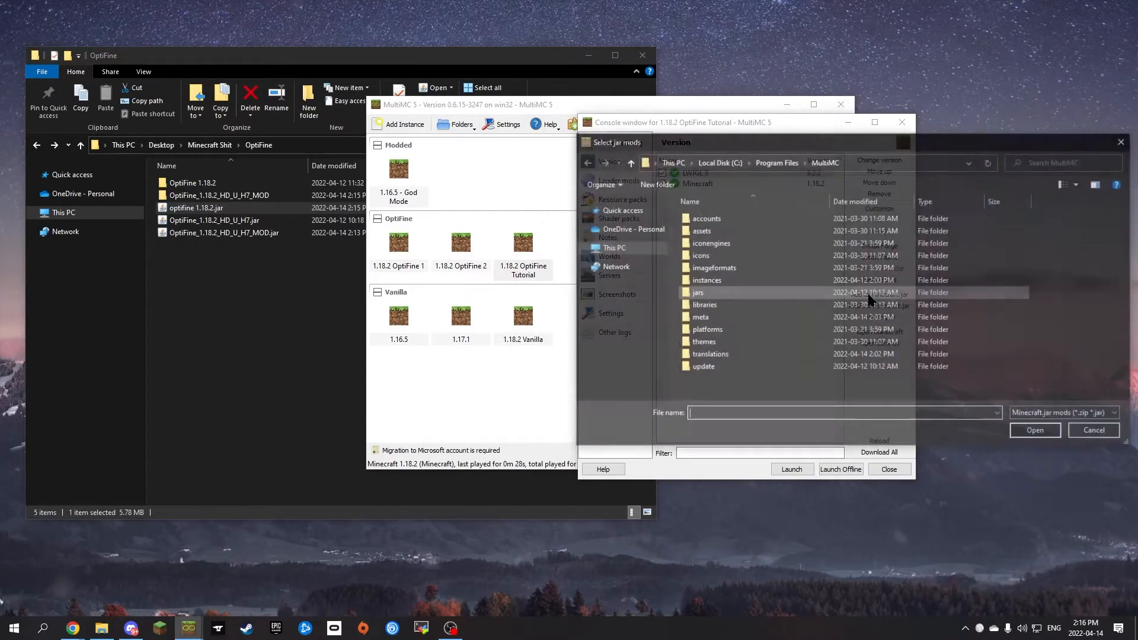
left_click(290, 144)
key("ctrl+c")
left_click(860, 162)
key("ctrl+v")
key("Return")
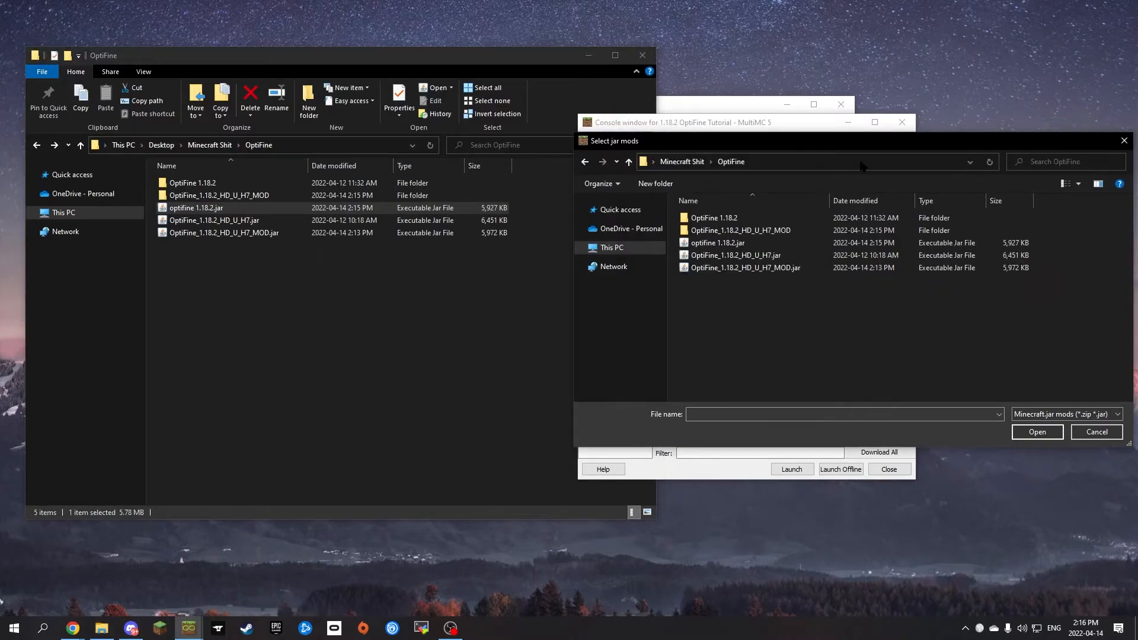
left_click(729, 243)
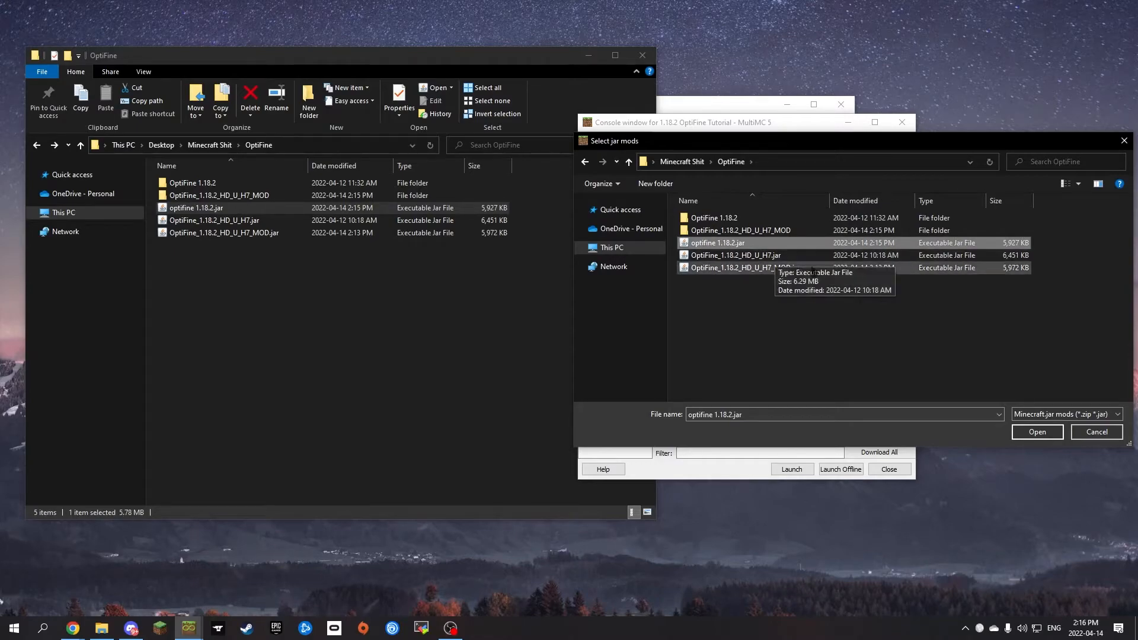
left_click(1037, 431)
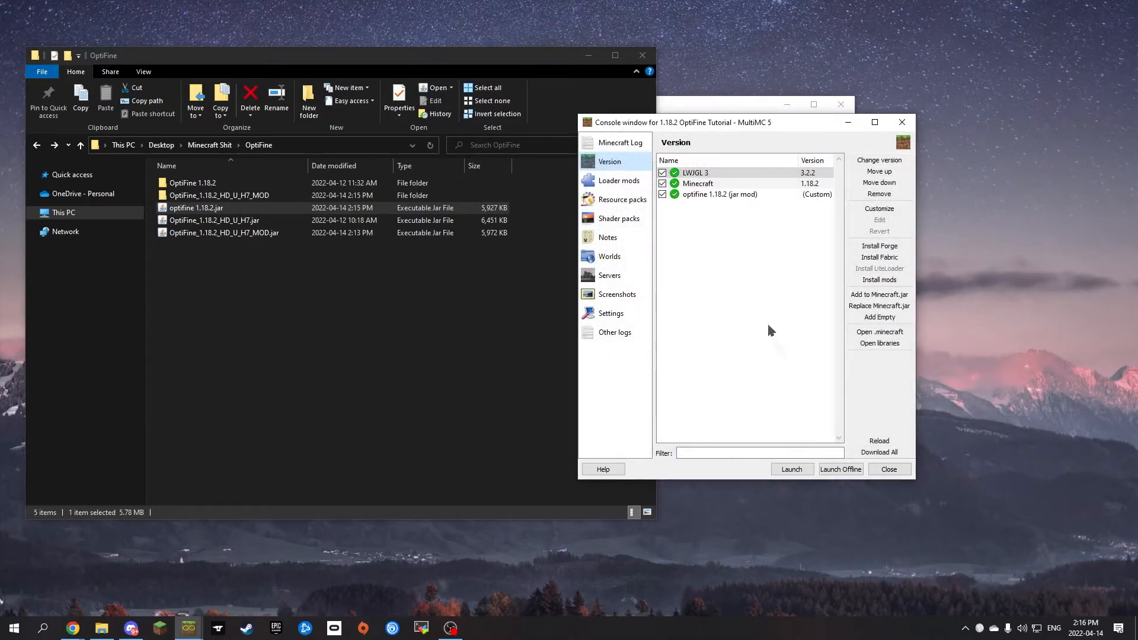
Step: Launch the 1.18.2 OptiFine Tutorial instance and maximize the game window
left_click(790, 471)
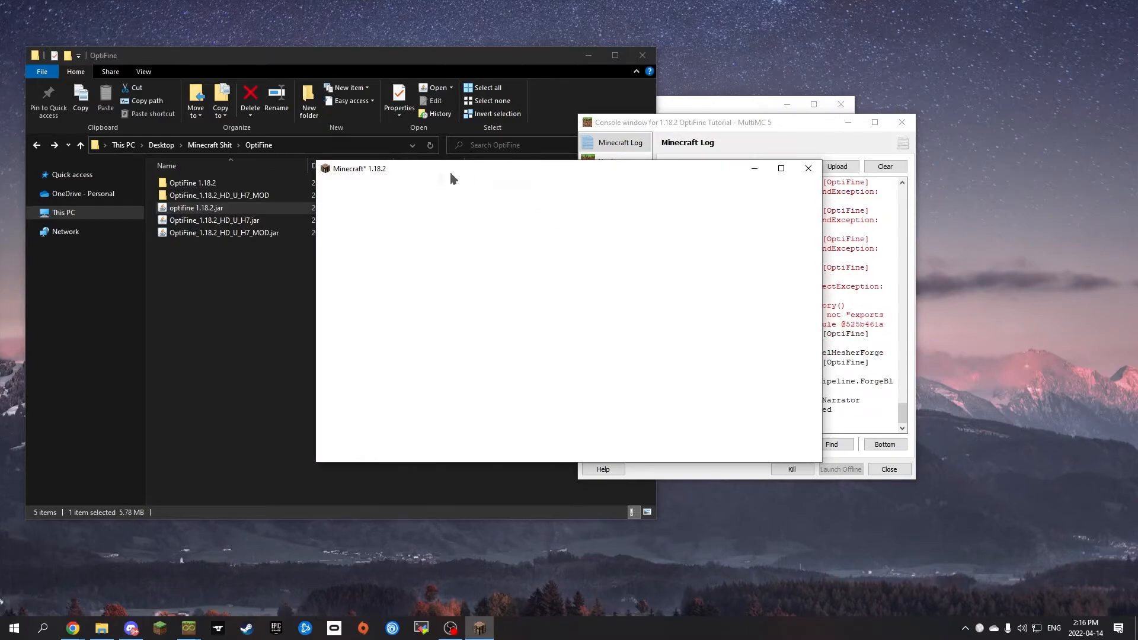
left_click(780, 169)
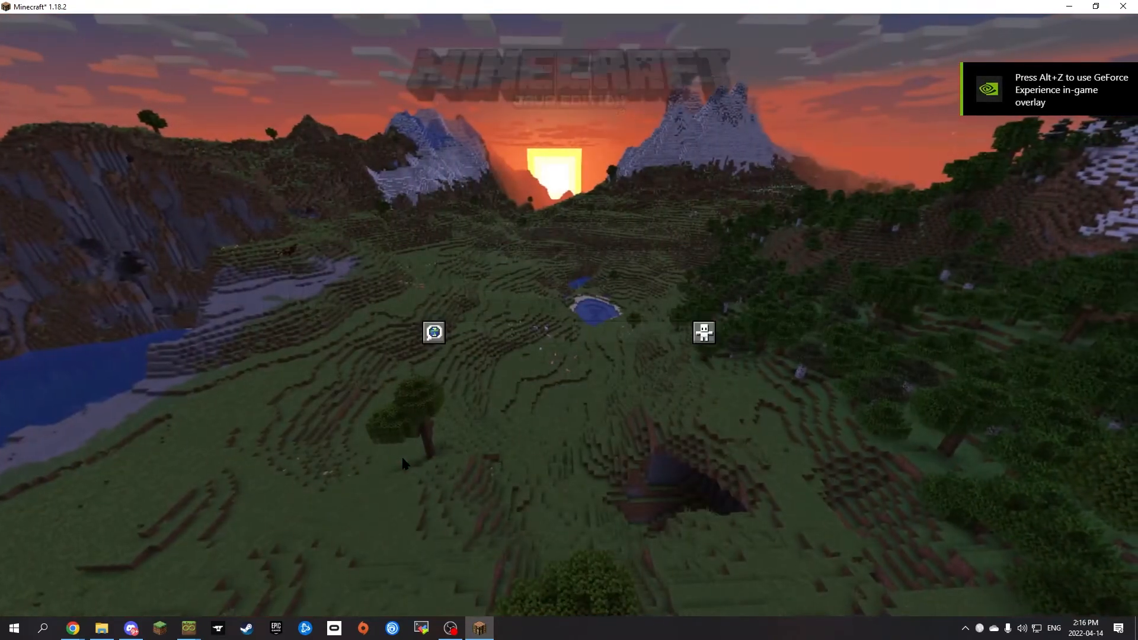
Step: Examine the game's video settings for the OptiFine options, including the performance and shaders pages
left_click(508, 333)
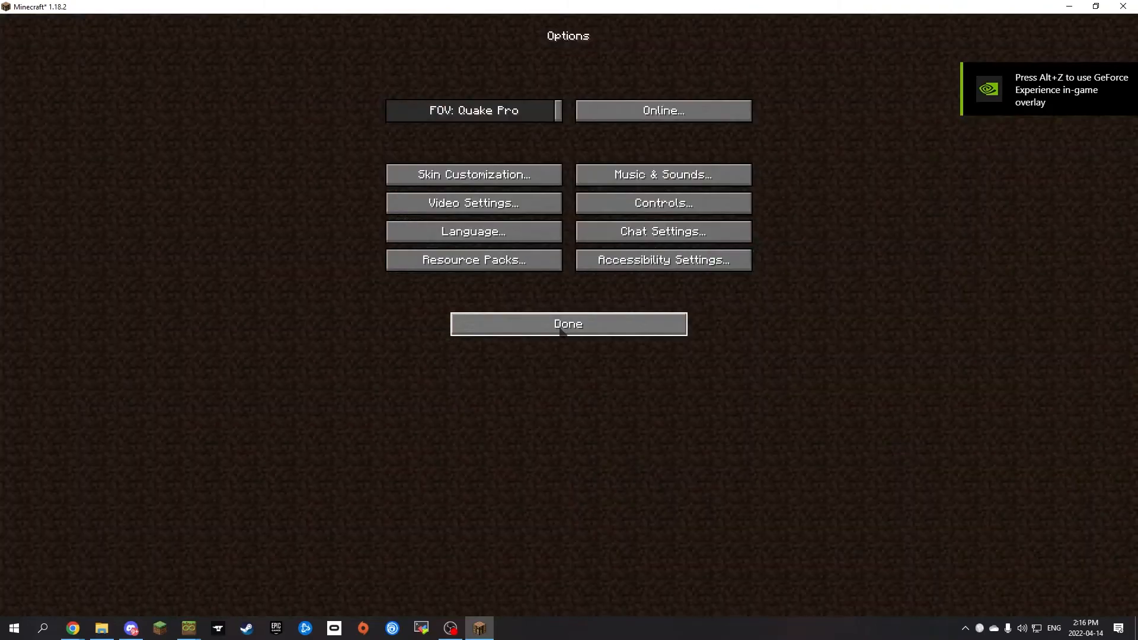
left_click(477, 208)
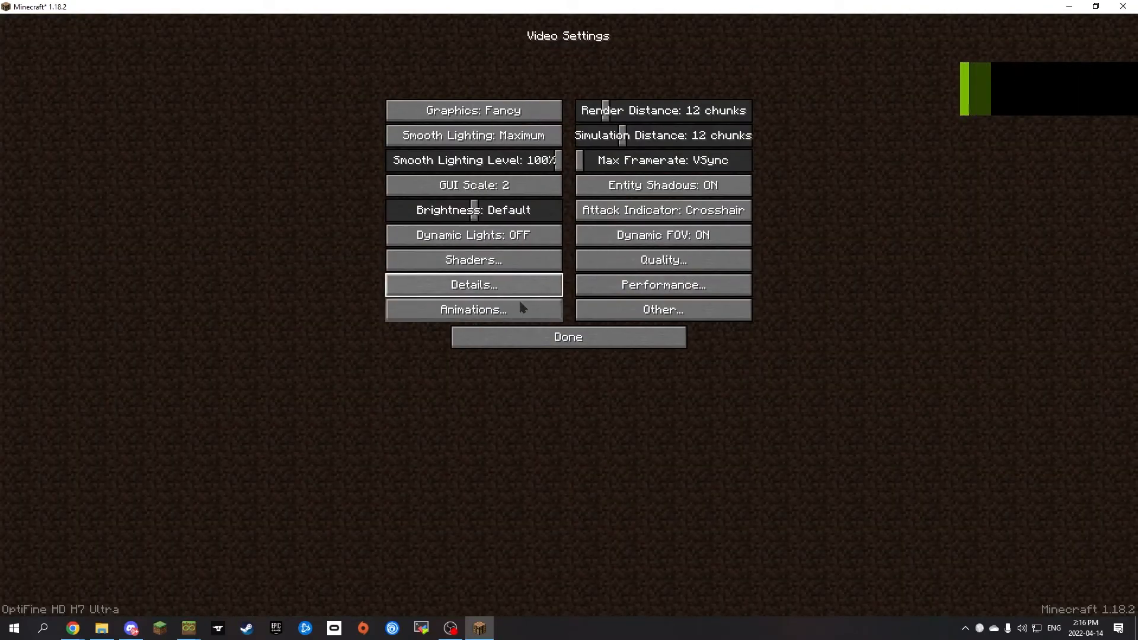
left_click(589, 343)
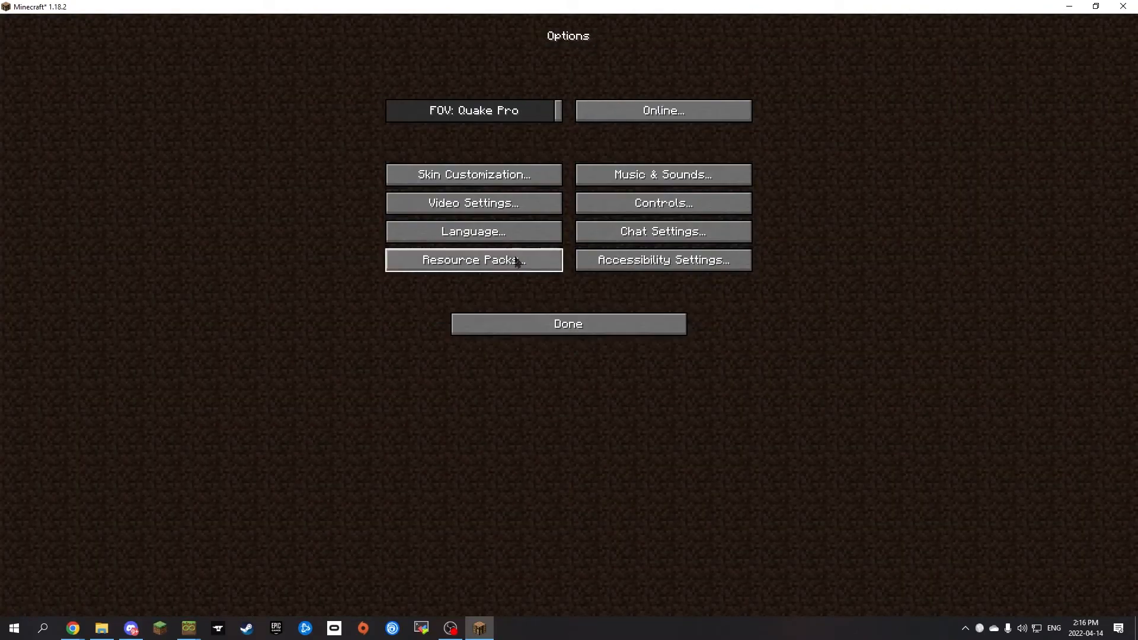
left_click(663, 176)
left_click_drag(551, 111, 489, 110)
left_click(575, 325)
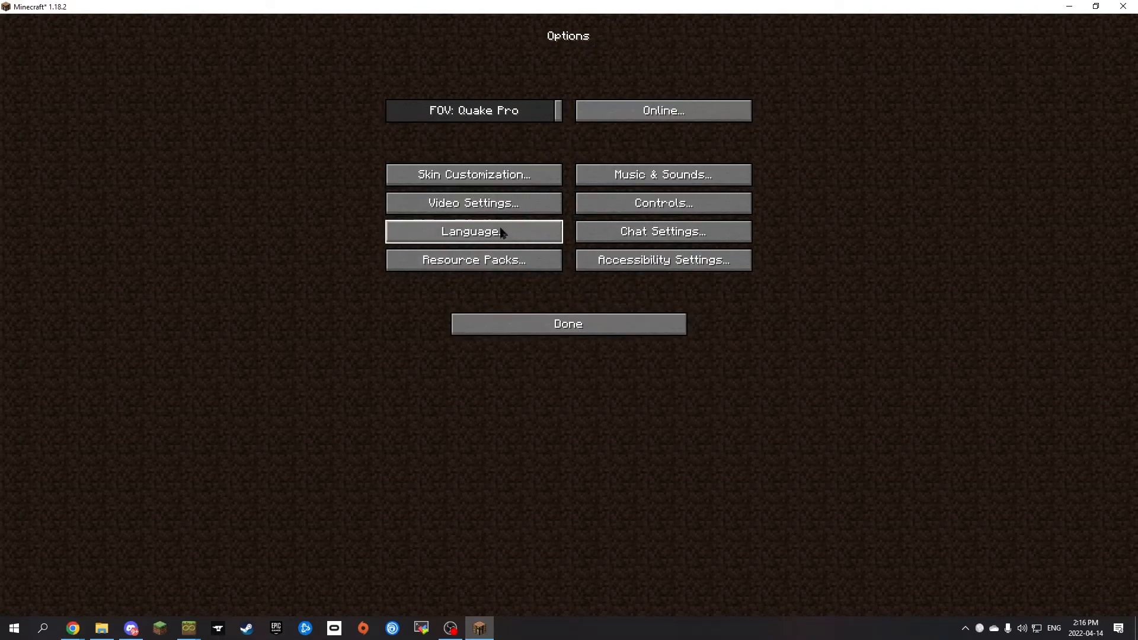
left_click(497, 207)
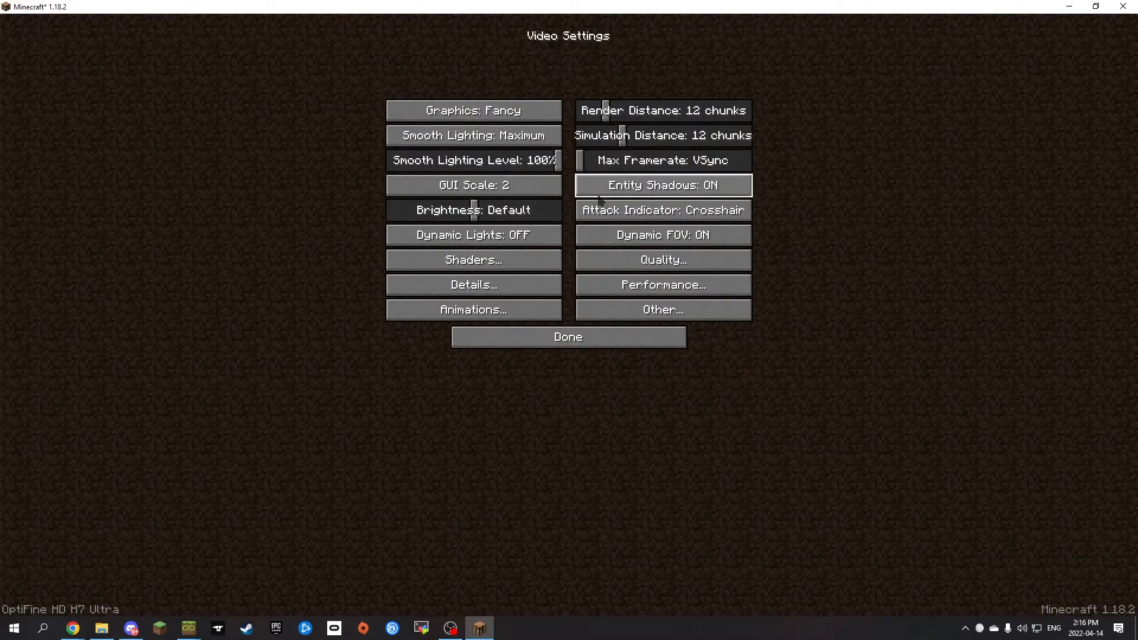
left_click(638, 289)
left_click(592, 337)
left_click(475, 259)
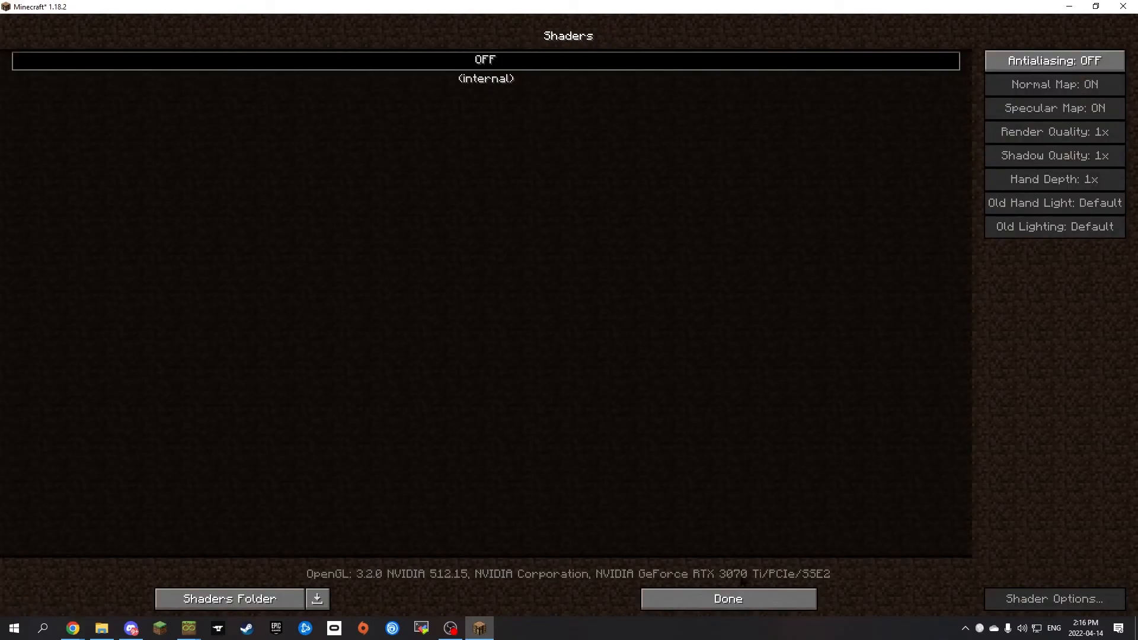
Step: Leave the game's settings, quit Minecraft and close the instance's console window
left_click(735, 599)
left_click(612, 338)
left_click(579, 325)
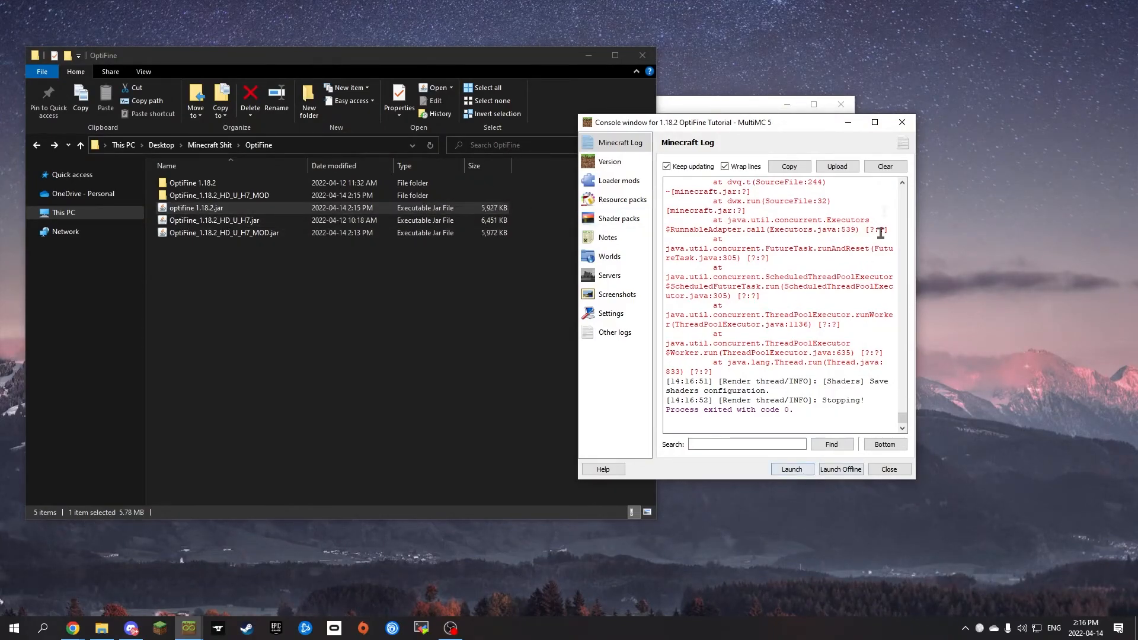
left_click(901, 123)
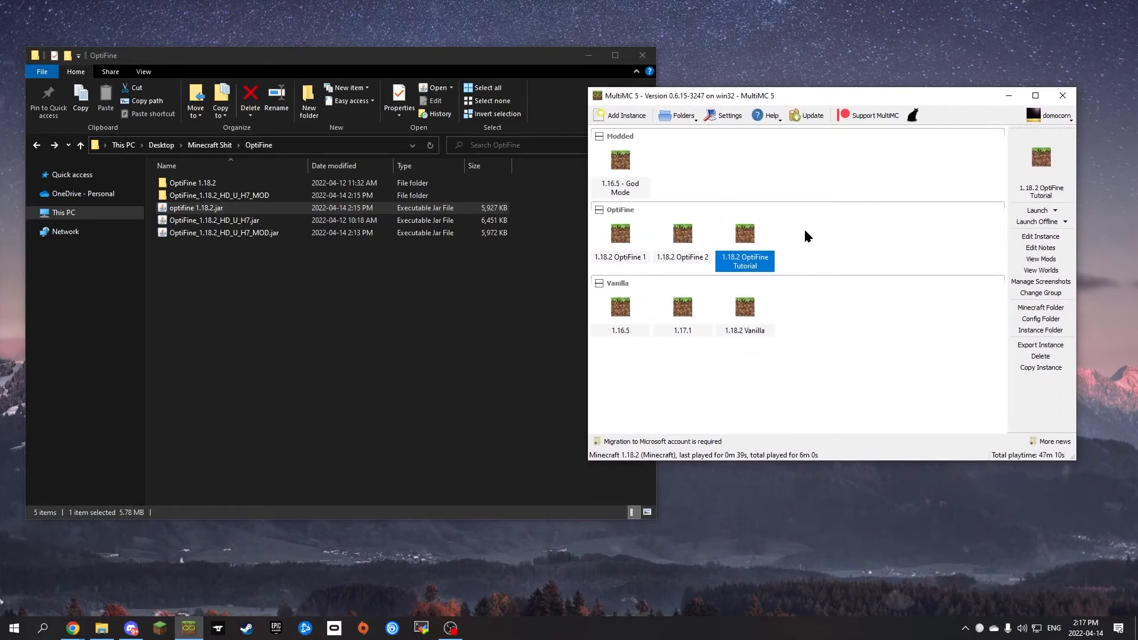
left_click(680, 244)
left_click(627, 244)
left_click(744, 236)
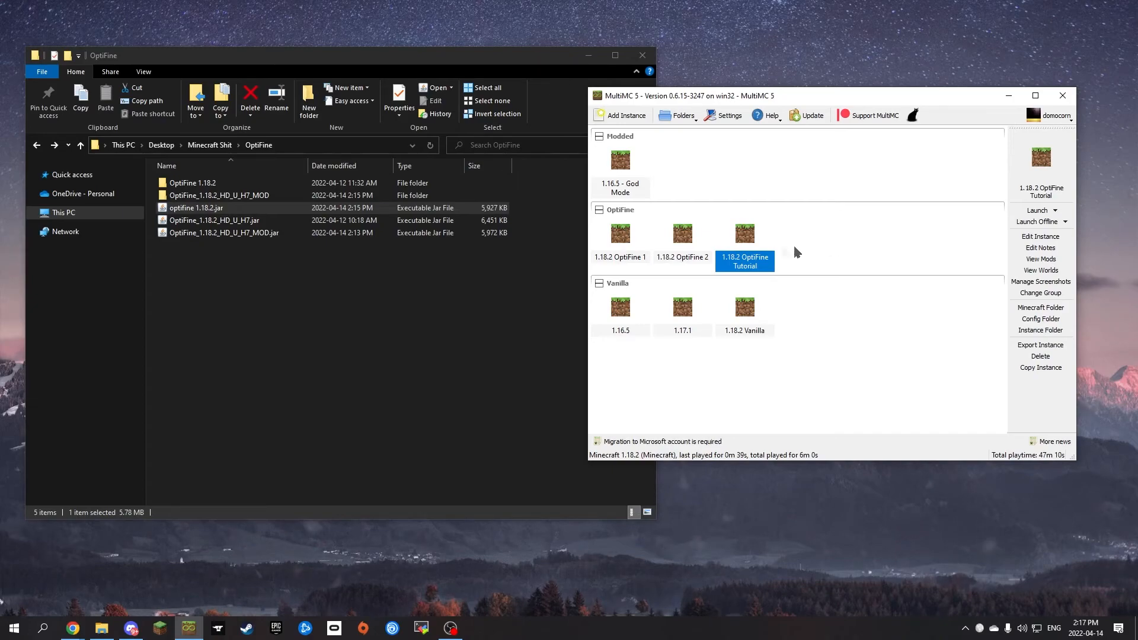
left_click_drag(331, 259, 218, 198)
left_click(230, 209)
left_click(788, 194)
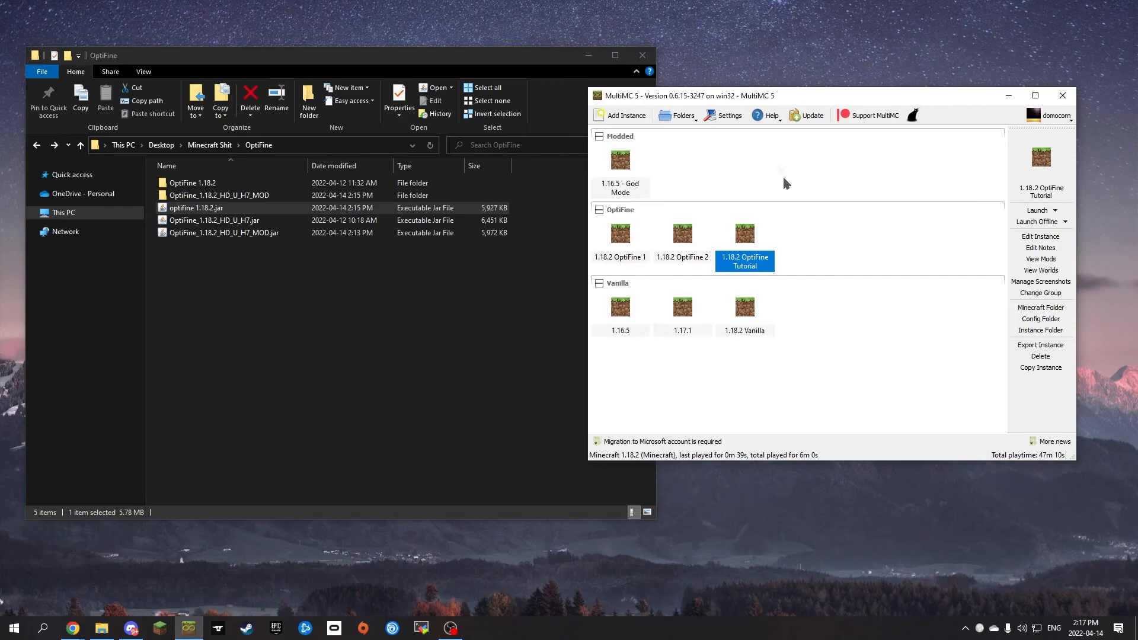
left_click_drag(765, 104, 782, 134)
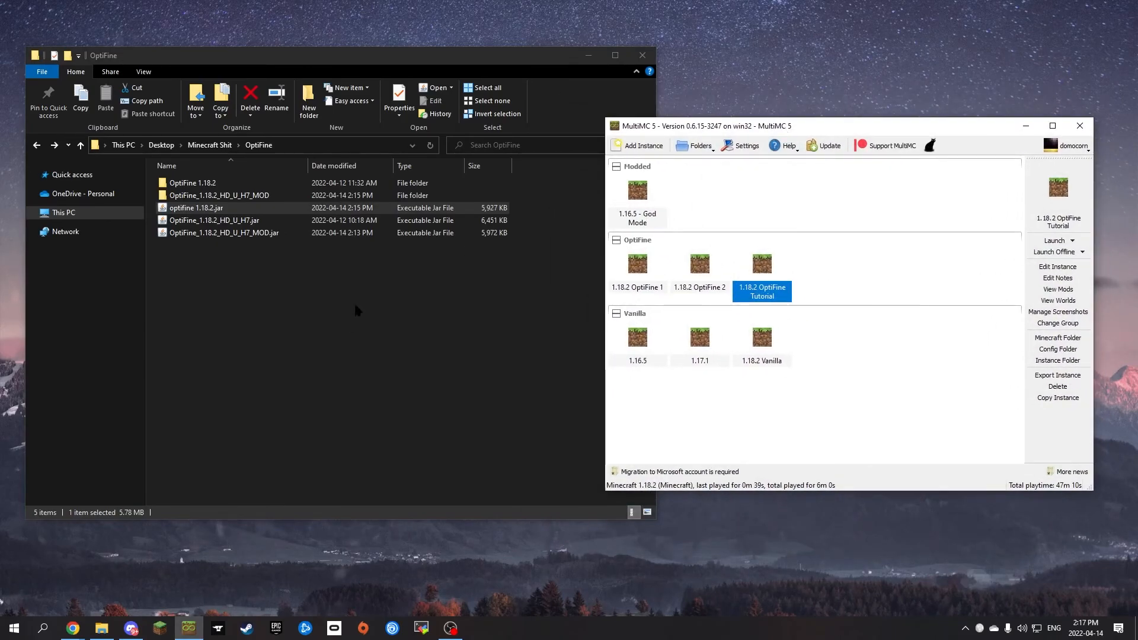